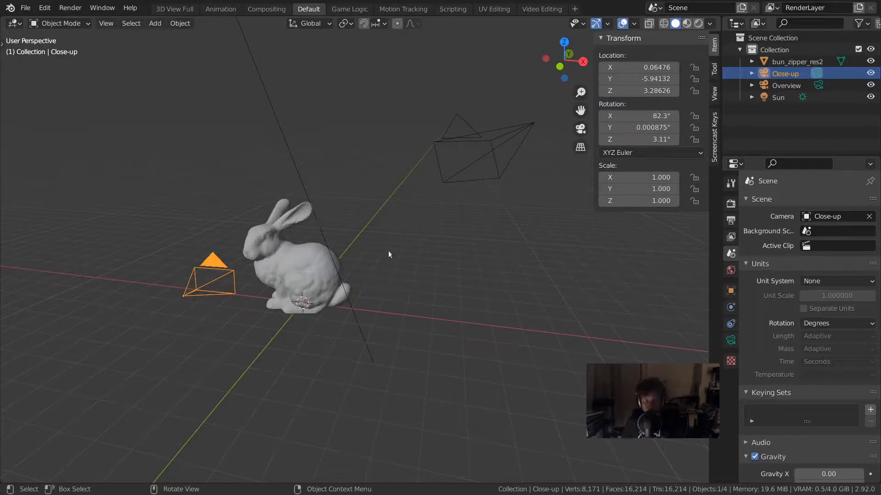
- Render the bunny through the Close-up camera and again with Overview set as the scene camera
key("F12")
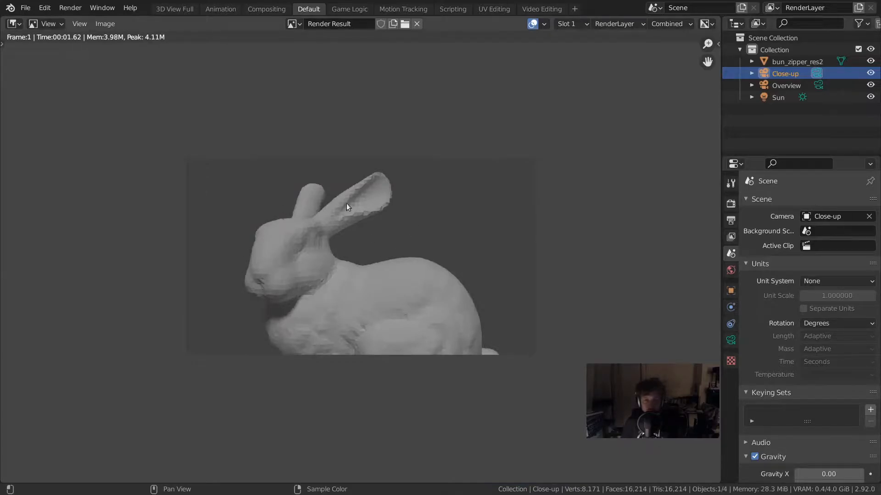
key("Escape")
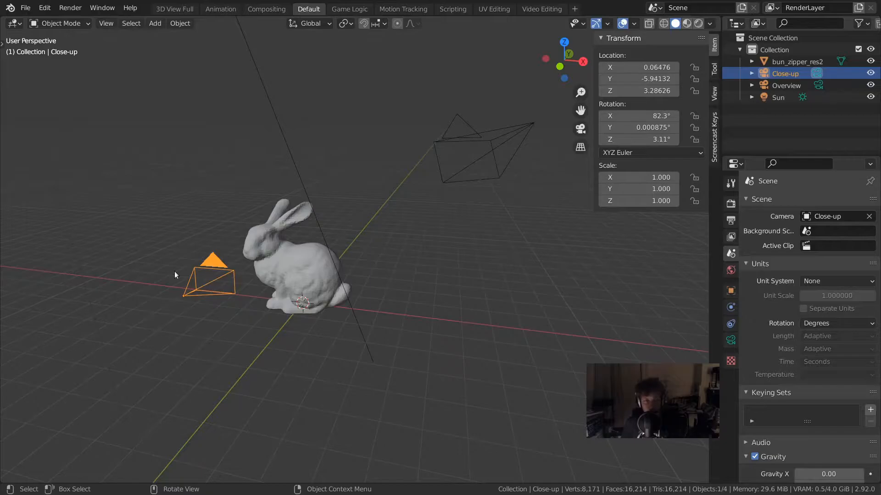
left_click(841, 217)
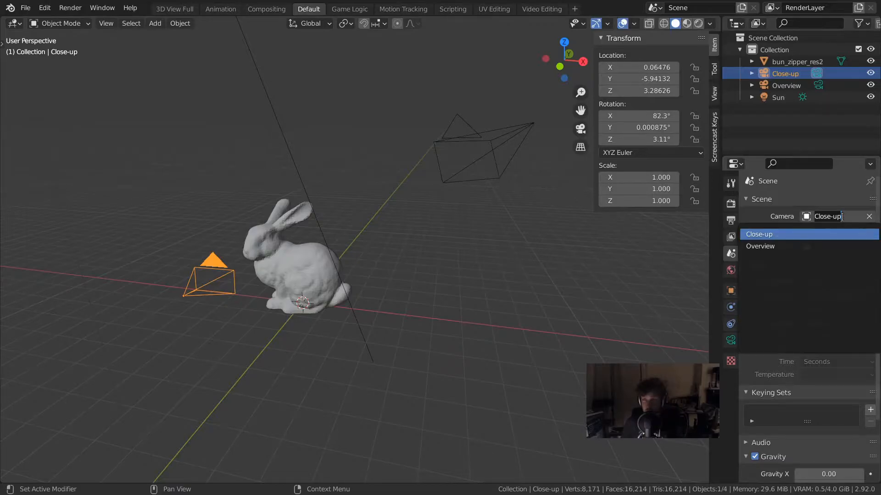
left_click(758, 246)
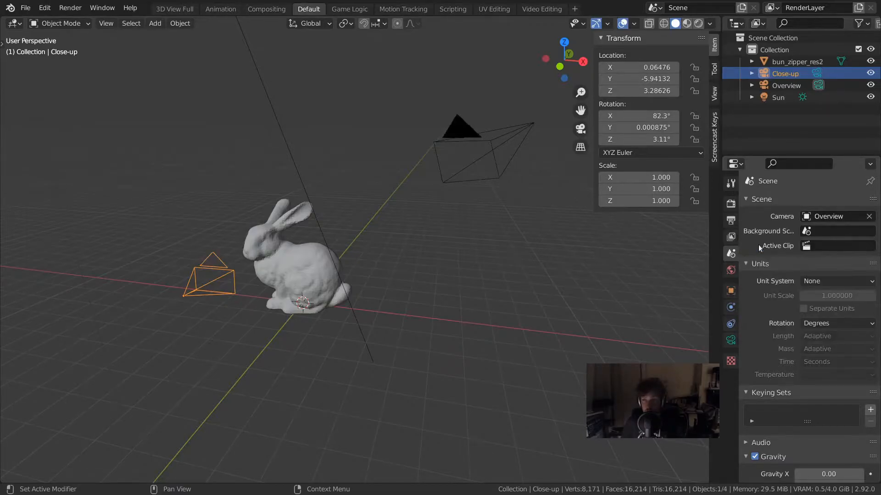
key("F12")
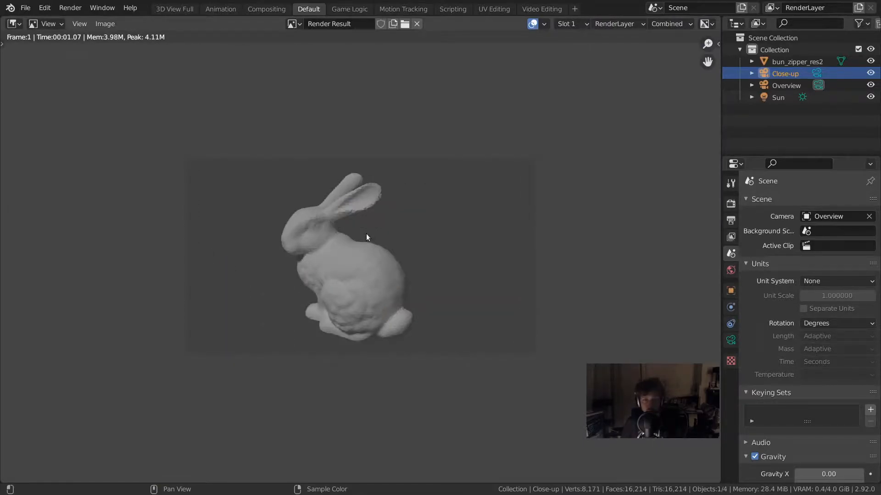
key("Escape")
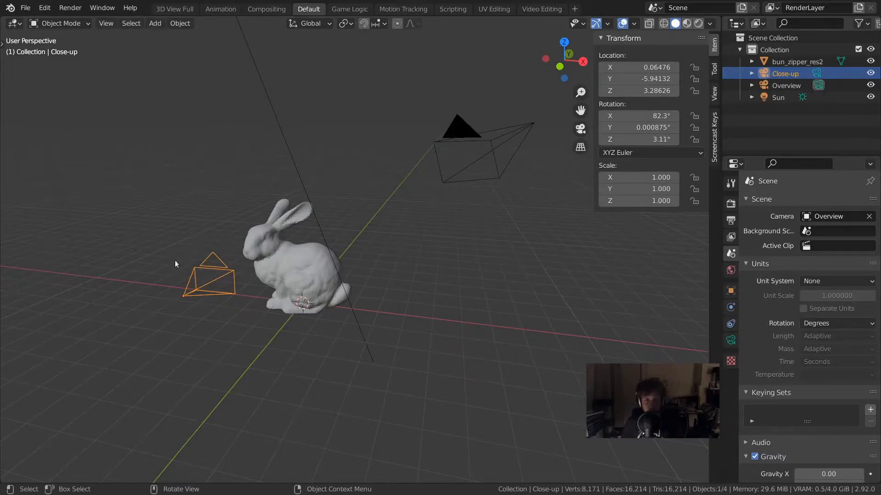
- Make the selected Close-up camera the active camera through the viewport's camera options and render its view
left_click(109, 23)
mouse_move(123, 144)
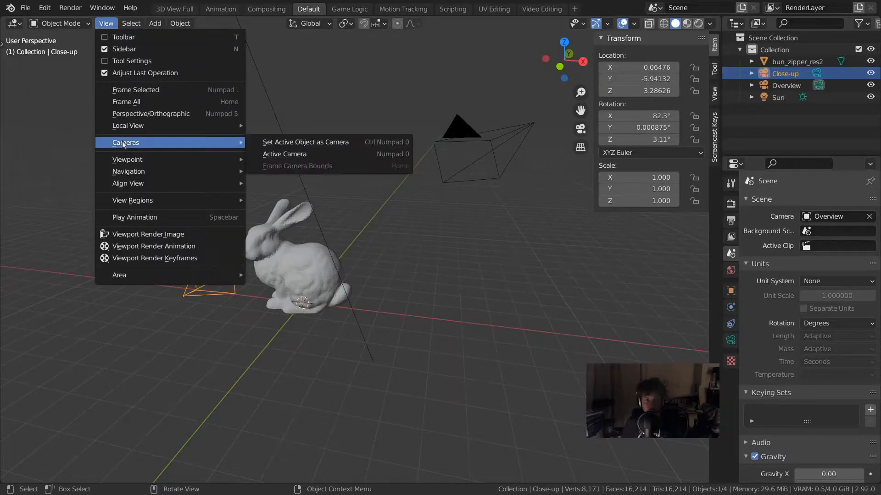
left_click(292, 144)
scroll(414, 227, "up", 3)
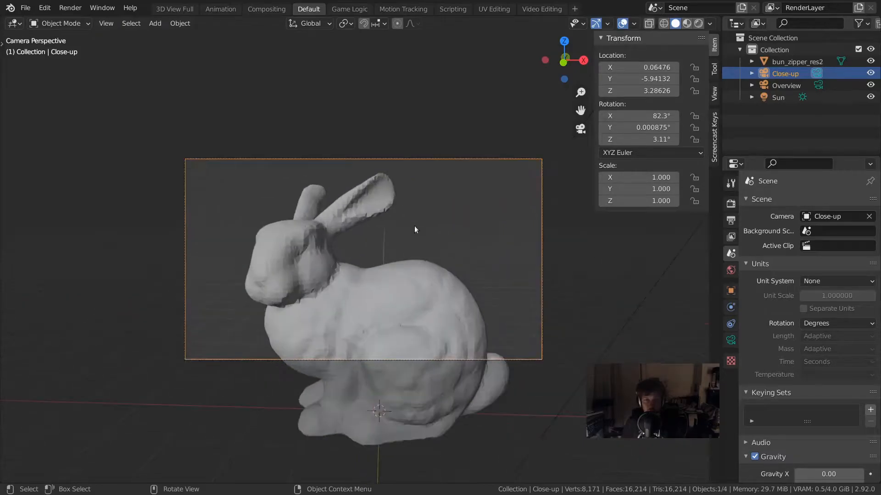
scroll(414, 225, "up", 2)
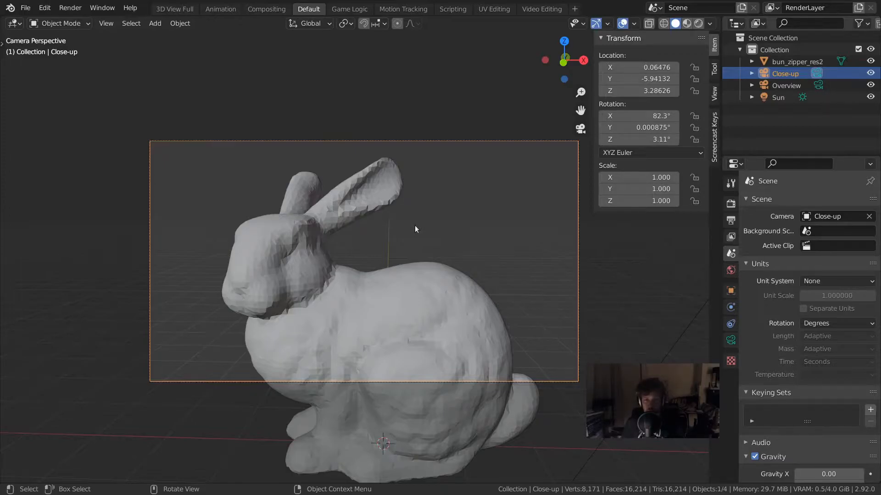
key("F12")
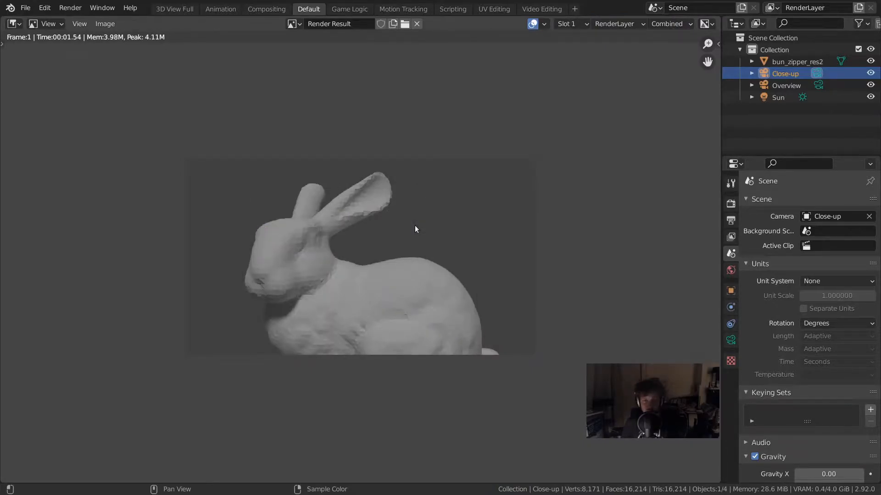
key("Escape")
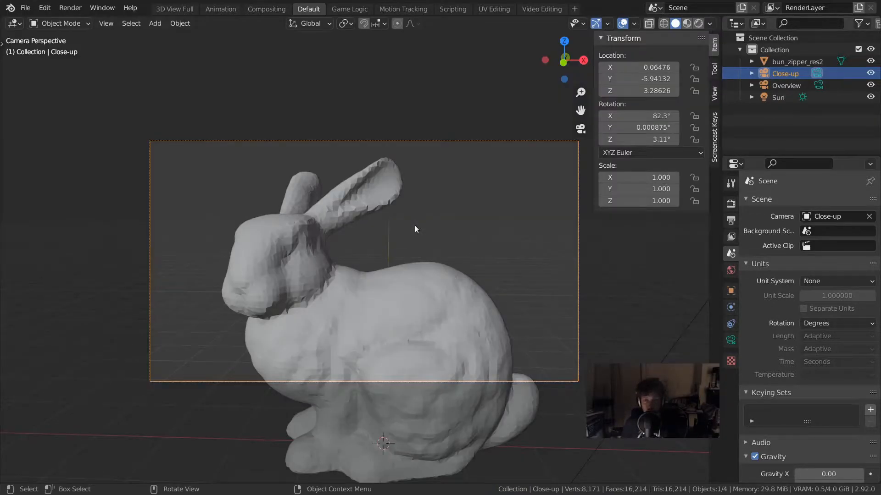
- Set the scene camera to Overview in the scene properties and render the bunny from it
scroll(414, 228, "down", 6)
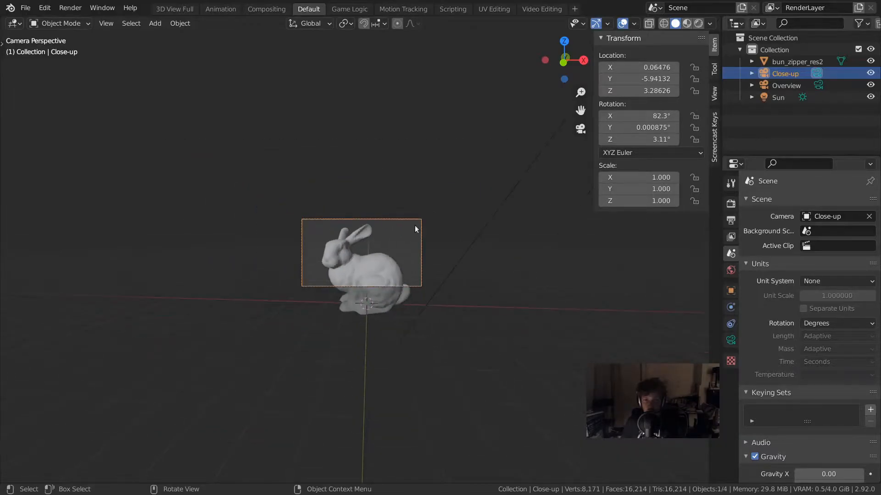
scroll(415, 229, "up", 6)
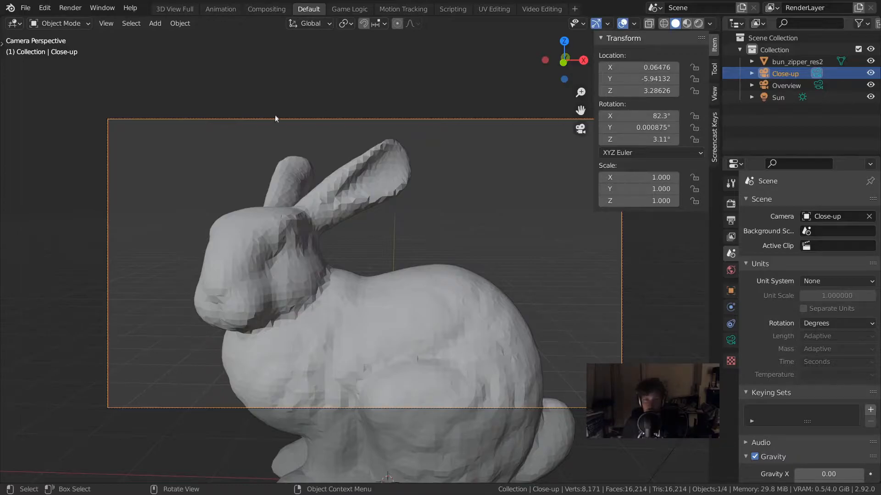
scroll(273, 123, "down", 5)
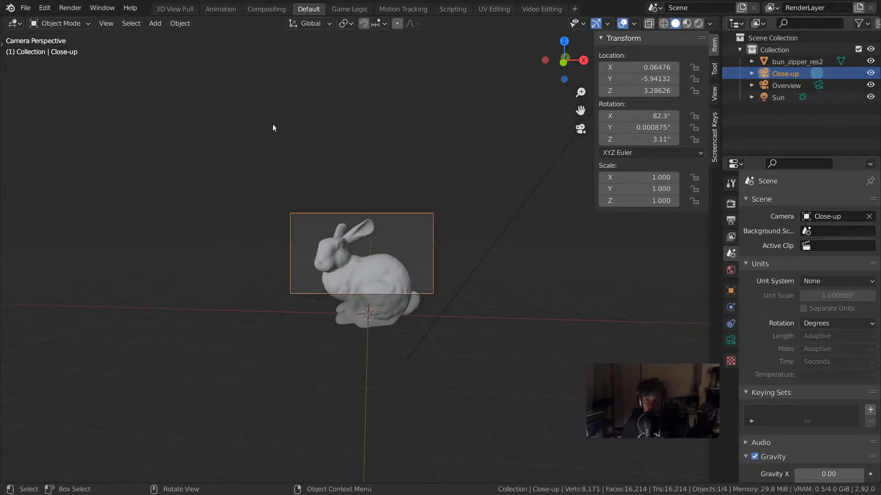
scroll(273, 124, "up", 6)
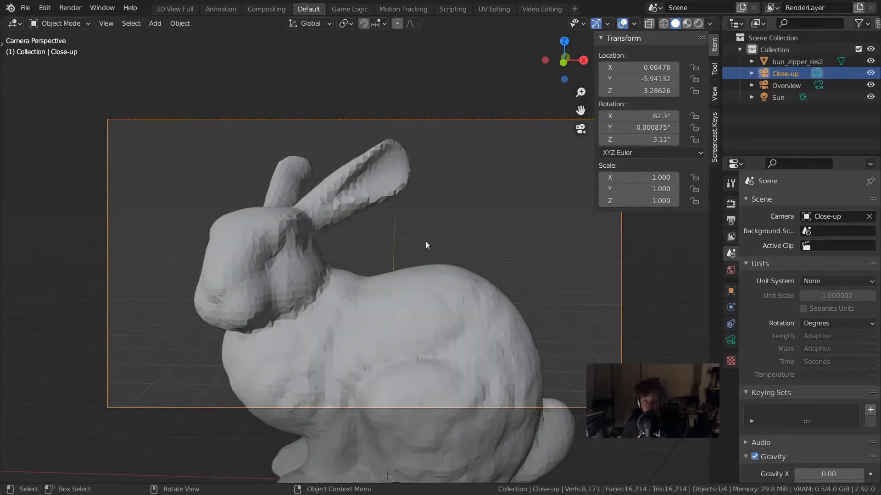
left_click(838, 219)
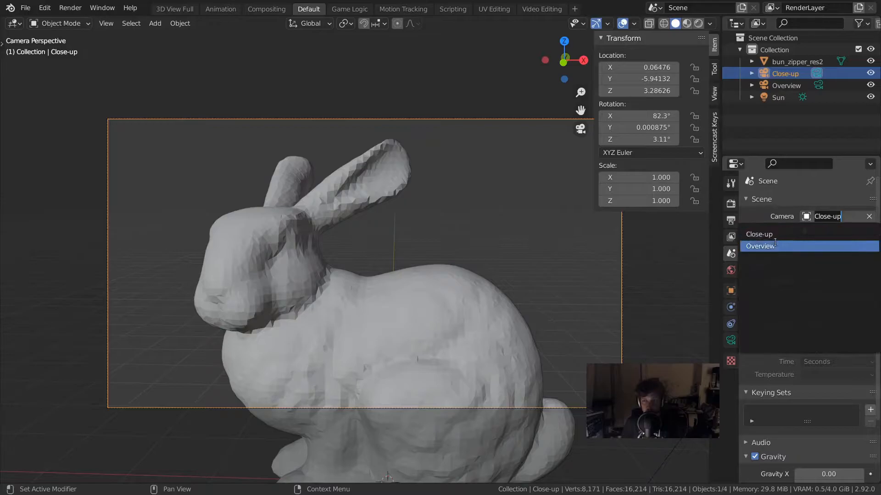
left_click(770, 247)
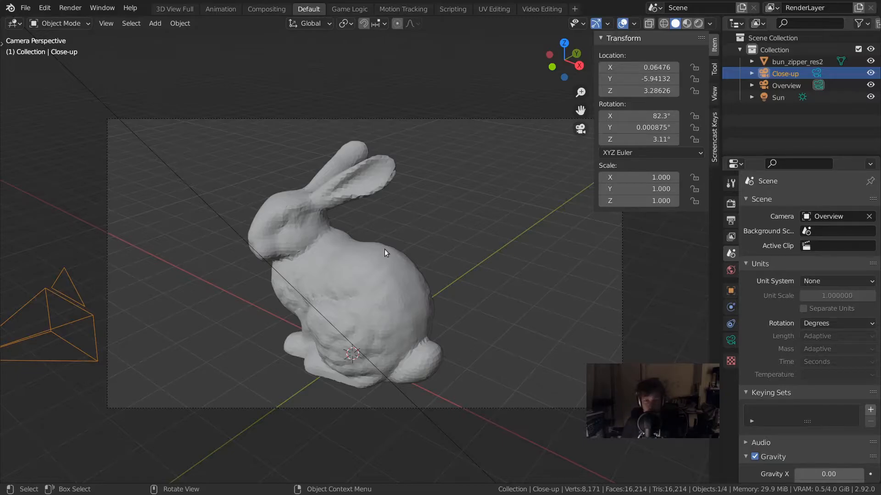
key("F12")
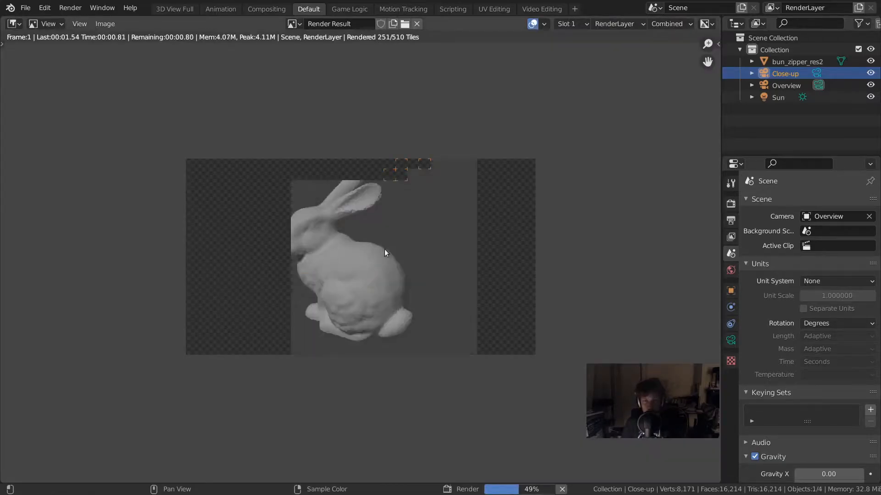
key("Escape")
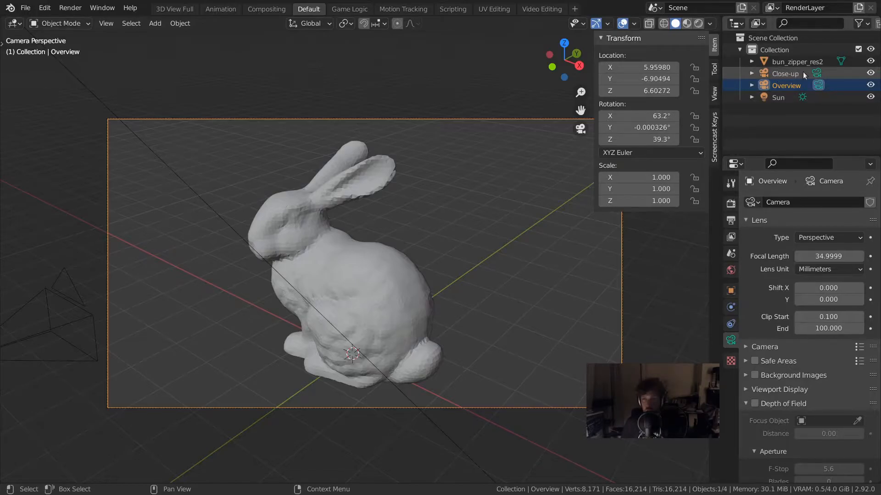
- Switch the active camera between Close-up and Overview twice from the scene's object list, ending on Overview
left_click(818, 71)
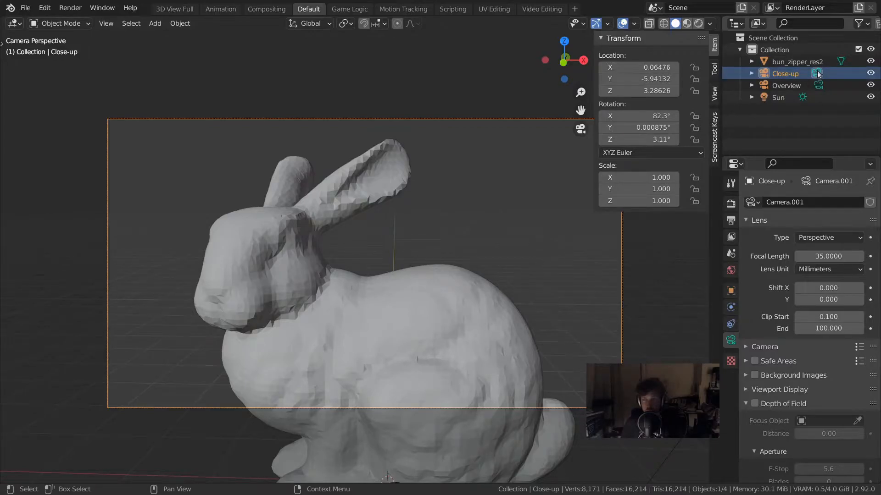
left_click(816, 86)
left_click(817, 73)
left_click(818, 85)
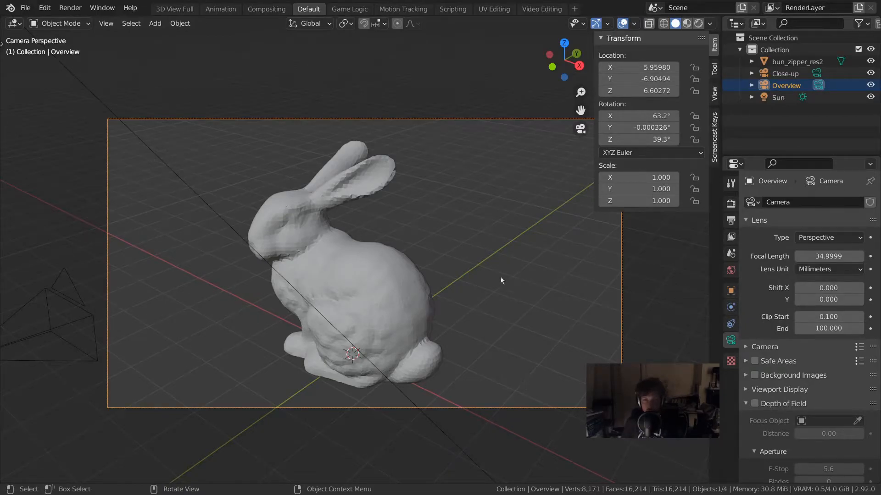
- Leave the camera view and move the Overview camera closer to the bunny, to about X 5.13, Y -6.71, Z 6.44
middle_click_drag(488, 285, 372, 294)
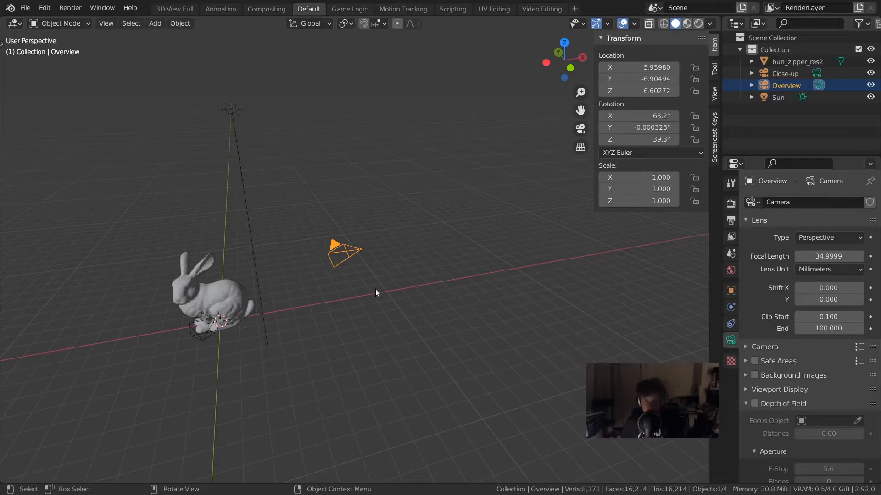
key("g")
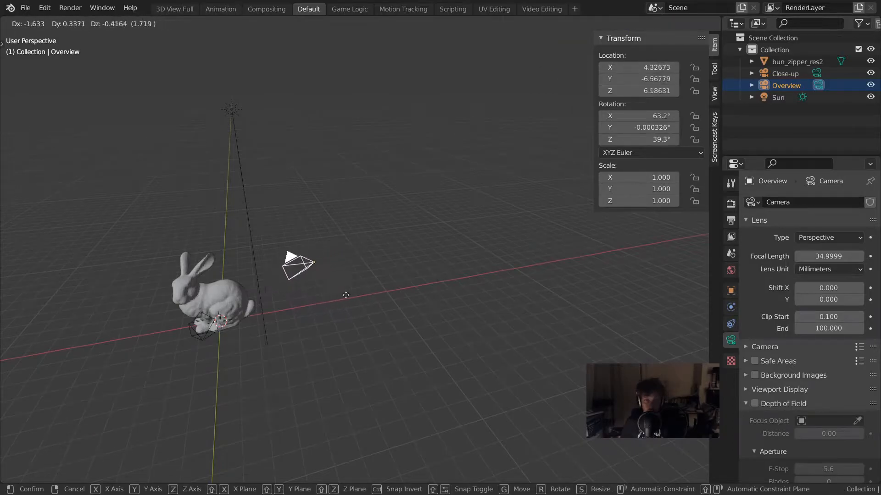
left_click(352, 295)
- Rotate the Overview camera slightly about its local Z axis, to a rotation of about 63.1°, -4.49°, 41.5°
middle_click_drag(457, 284, 376, 292)
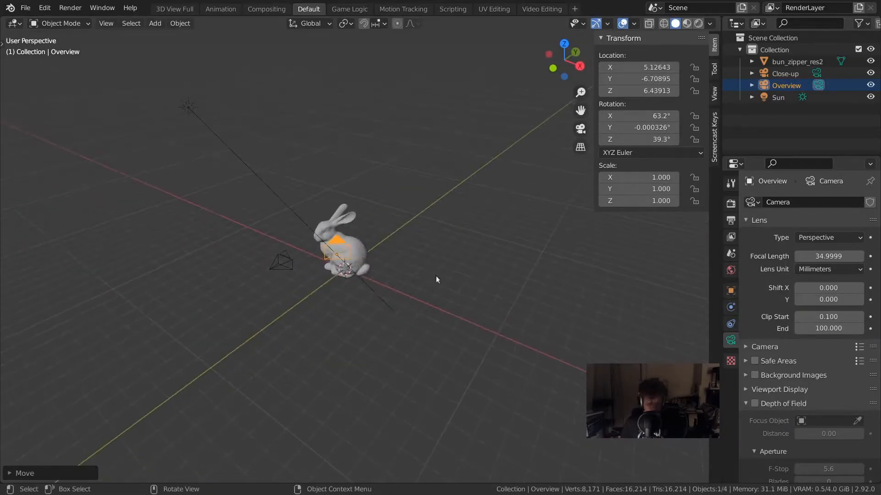
key("r")
key("z")
key("z")
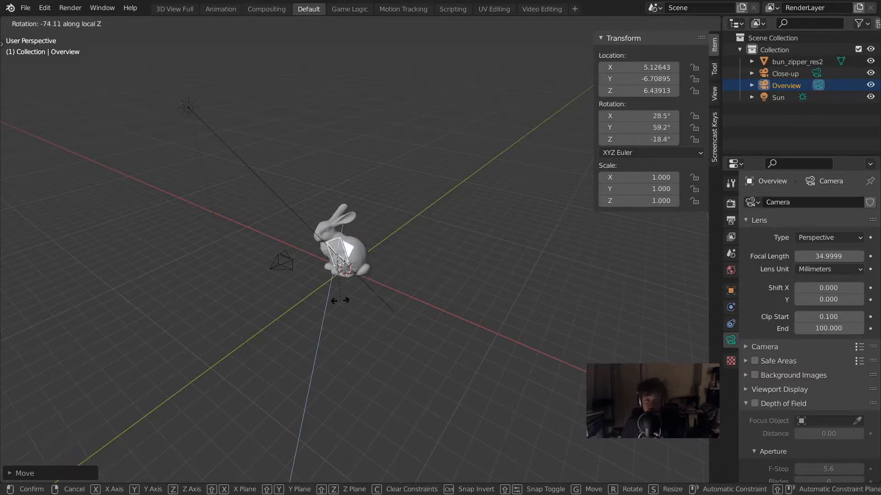
left_click(248, 314)
- Look through the Overview camera and move it back along its local Z axis to about X 5.27, Y -6.88, Z 6.55
middle_click_drag(248, 315, 328, 297)
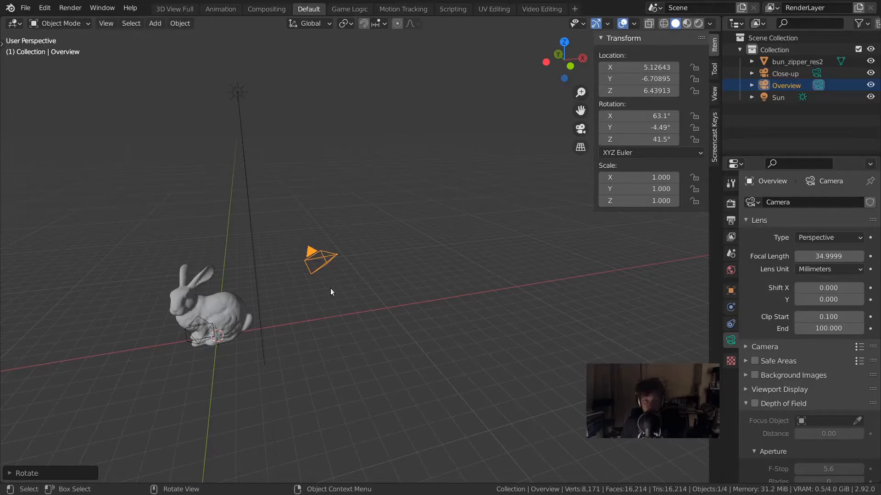
key("grave")
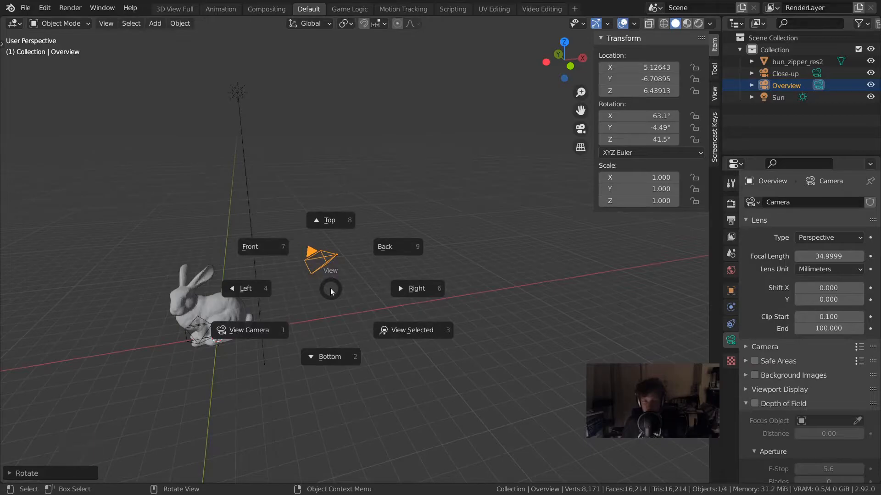
left_click(253, 327)
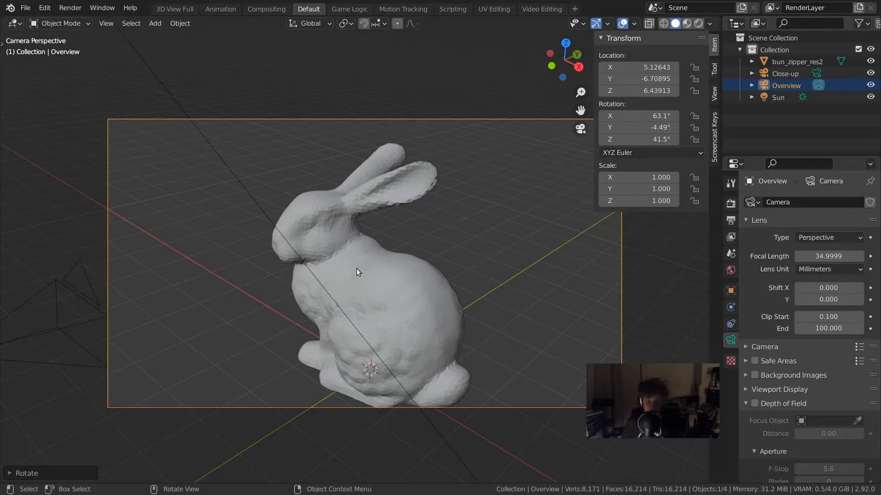
key("g")
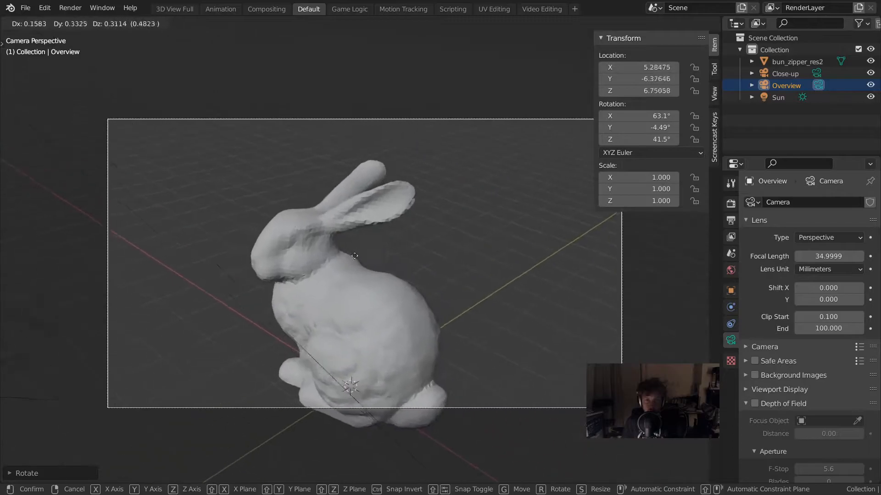
middle_click(383, 291)
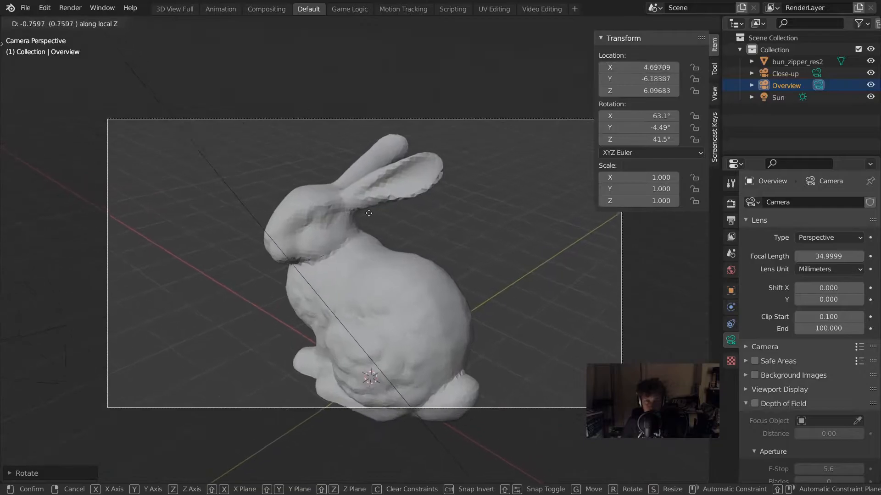
left_click(369, 292)
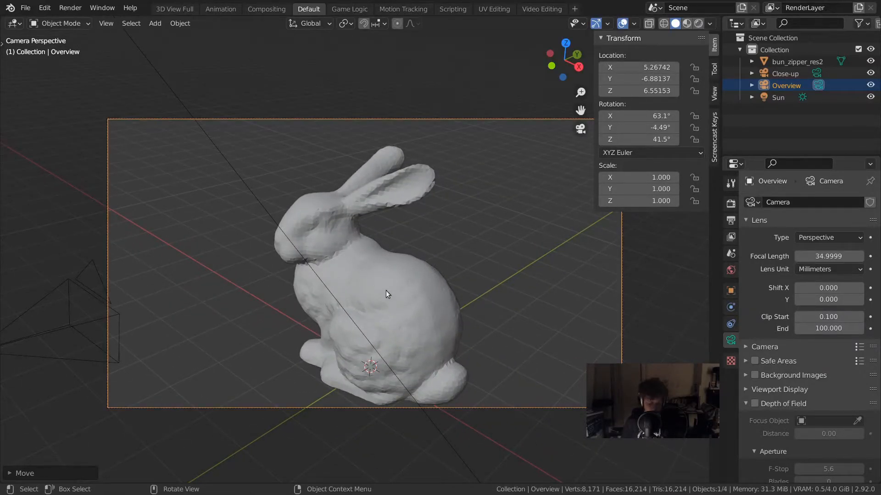
- Rotate the Overview camera freely in trackball mode, to a rotation of about 423°, -4.58°, 41.4°
key("r")
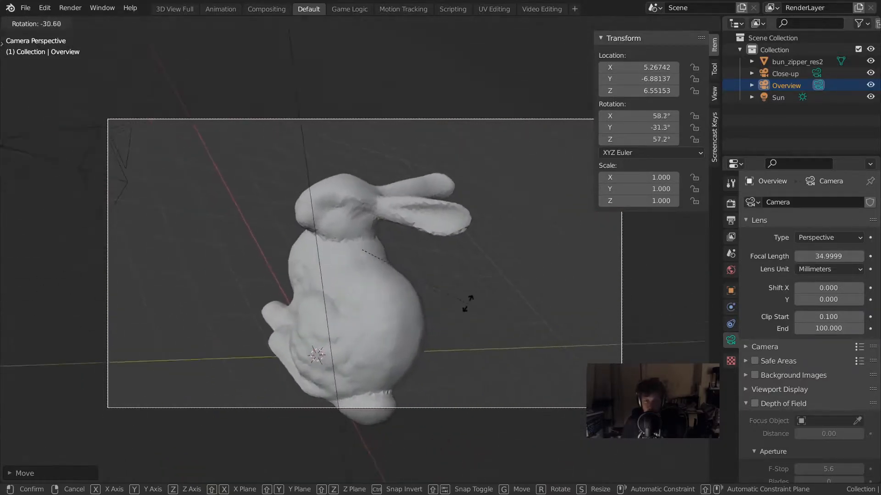
middle_click(402, 331)
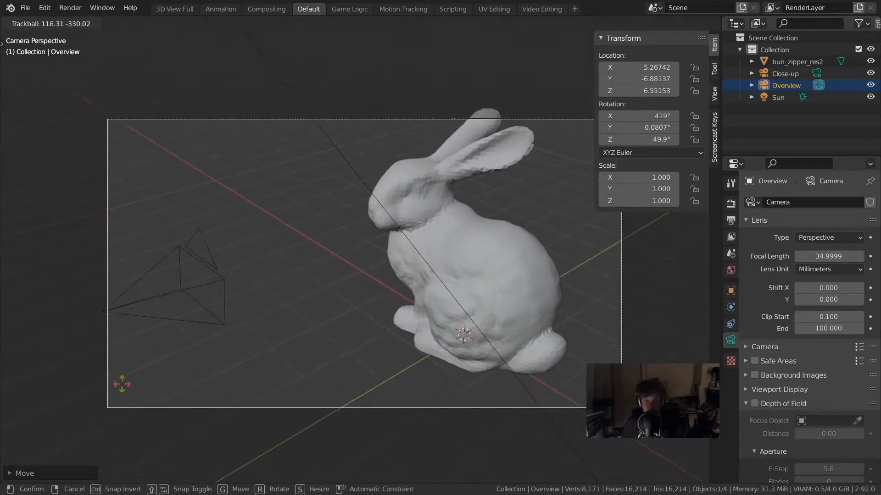
left_click(114, 384)
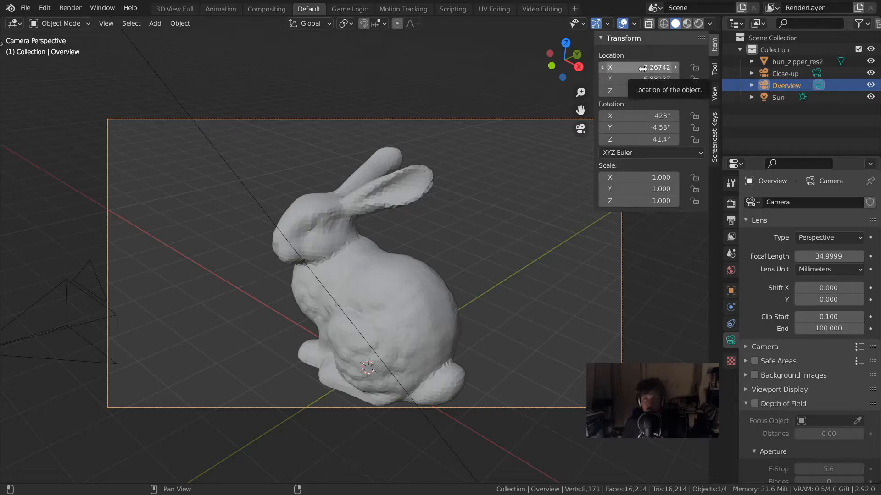
- Set the Overview camera's Y rotation to 0°
left_click(642, 128)
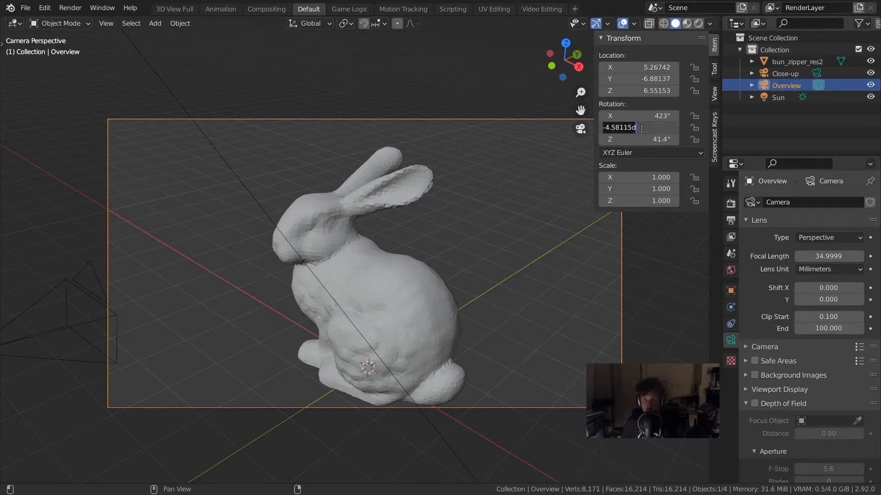
type("0")
key("Return")
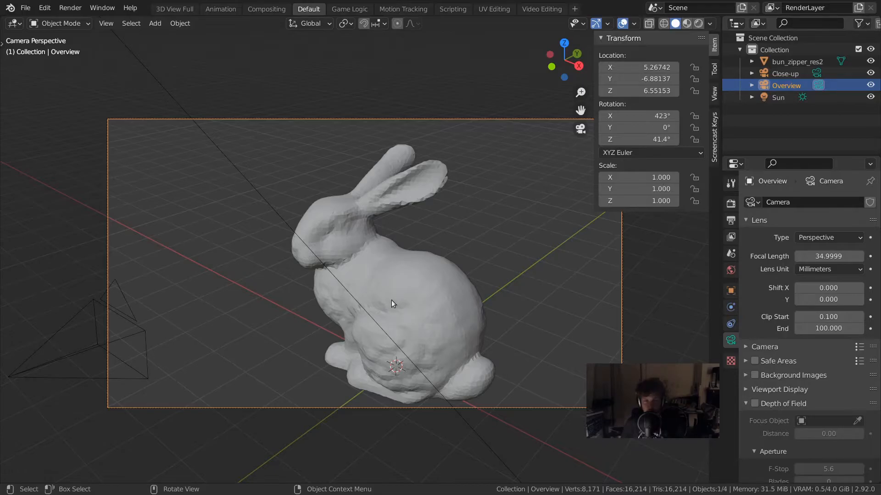
- Walk the Overview camera around the bunny to about X 3.32, Y -2.20, Z 3.84, with a rotation of about 439°, 0°, 55°
key("shift+grave")
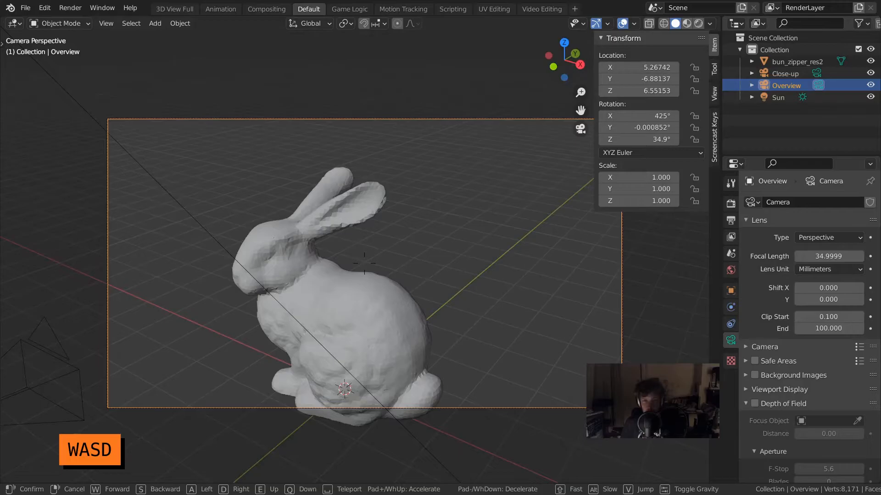
key("w")
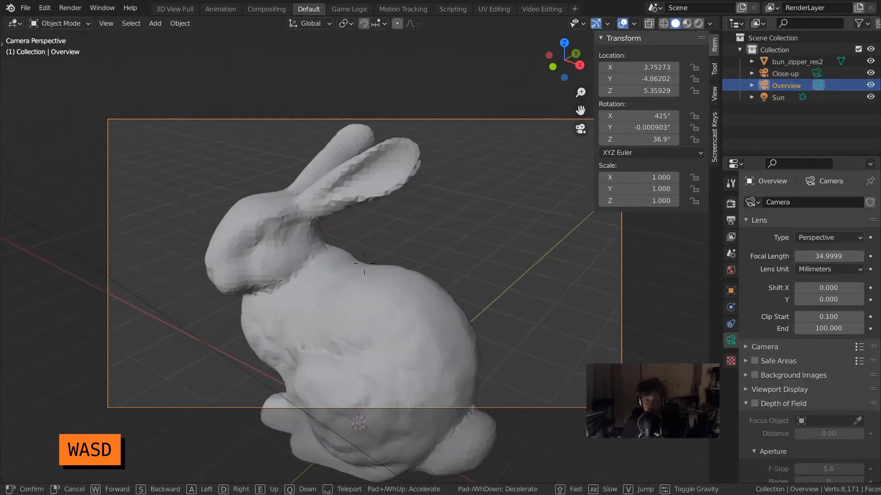
key("w")
key("s")
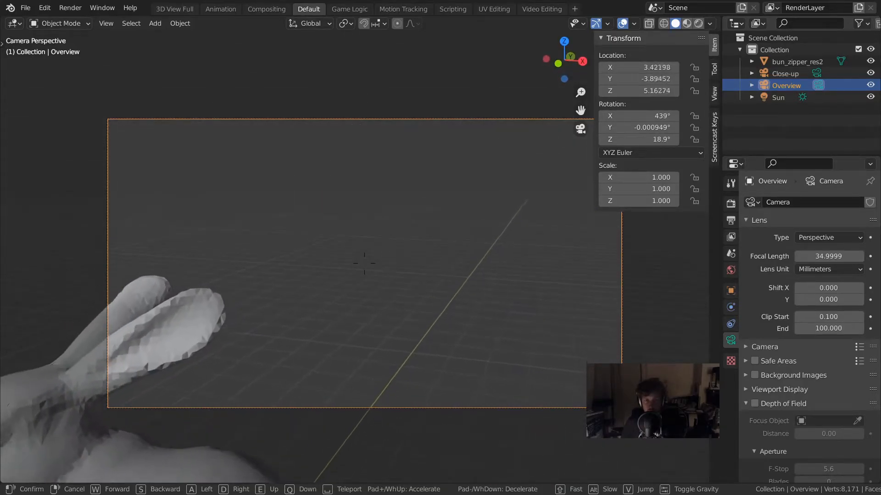
key("s")
key("a")
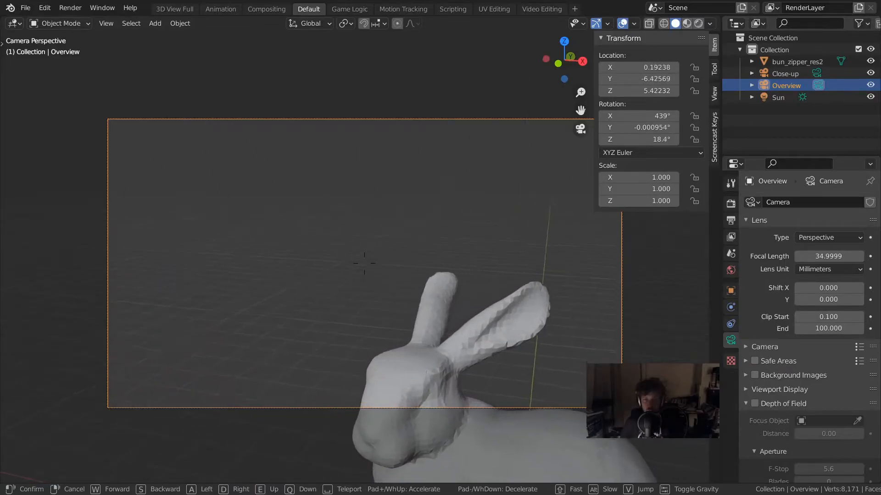
key("q")
key("e")
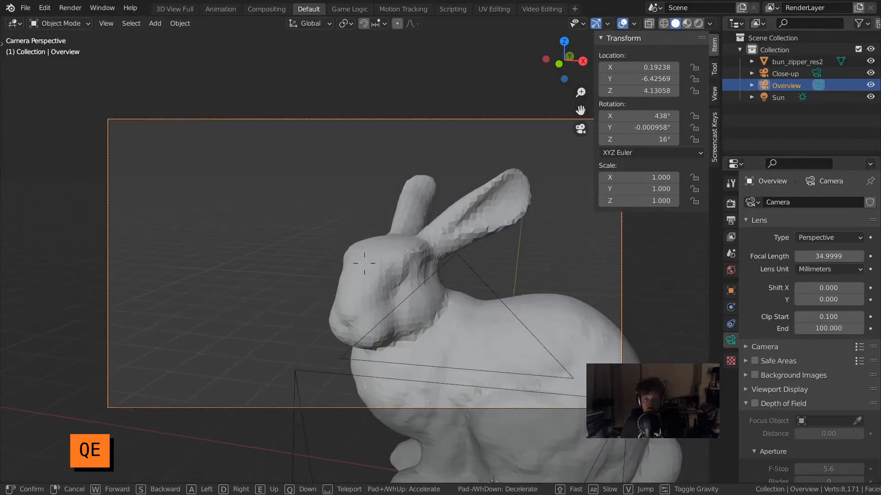
key("d")
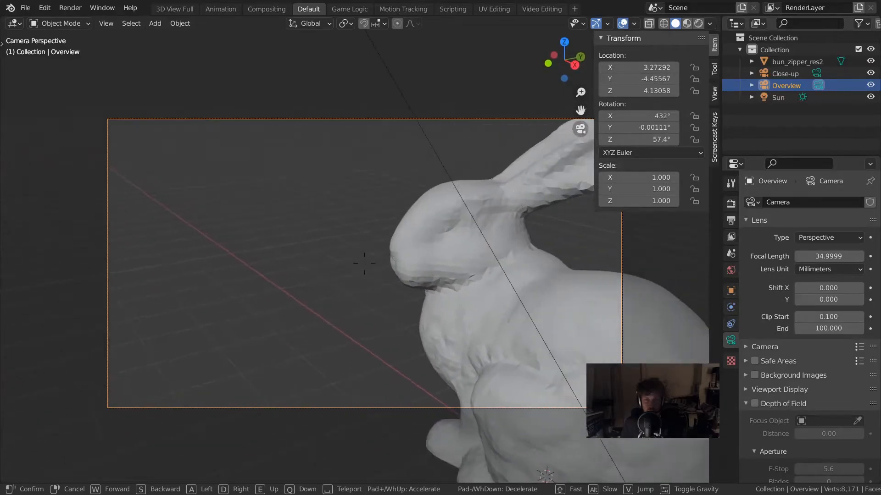
key("d")
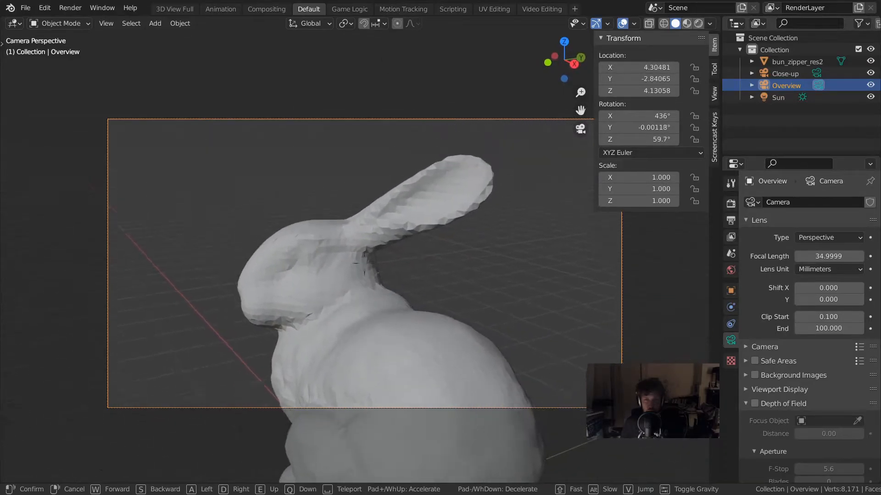
key("w")
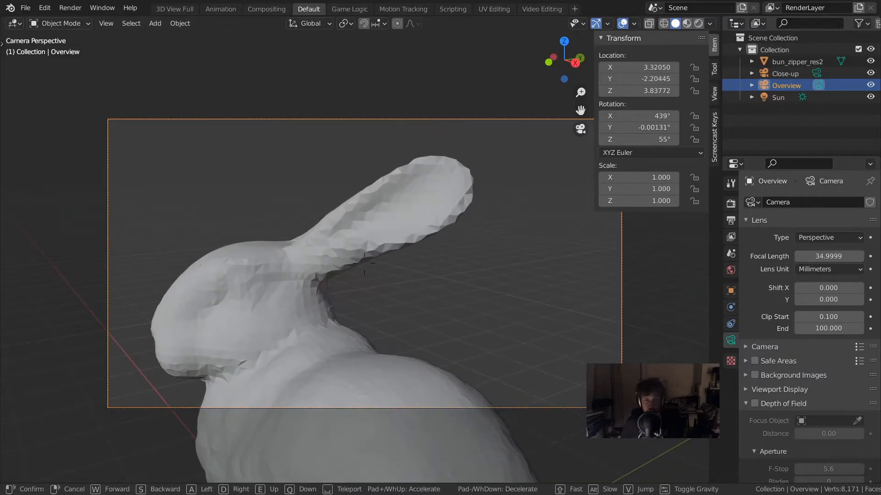
left_click(472, 349)
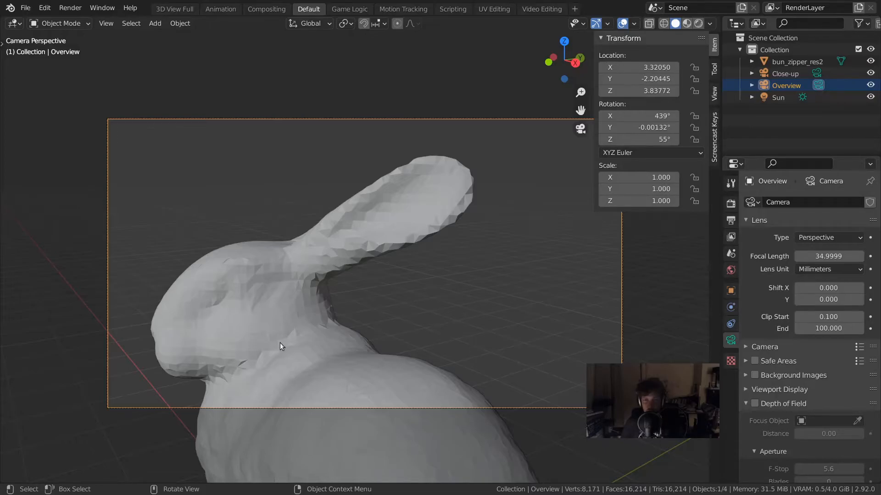
- Leave the camera view and walk through the scene in perspective towards the bunny's tail side
middle_click_drag(219, 365, 274, 367)
scroll(274, 367, "down", 8)
middle_click_drag(360, 326, 329, 300)
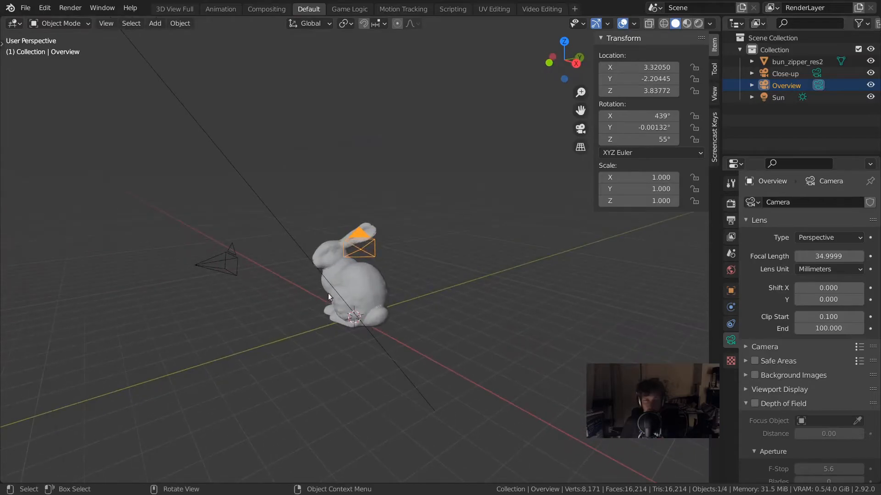
key("shift+grave")
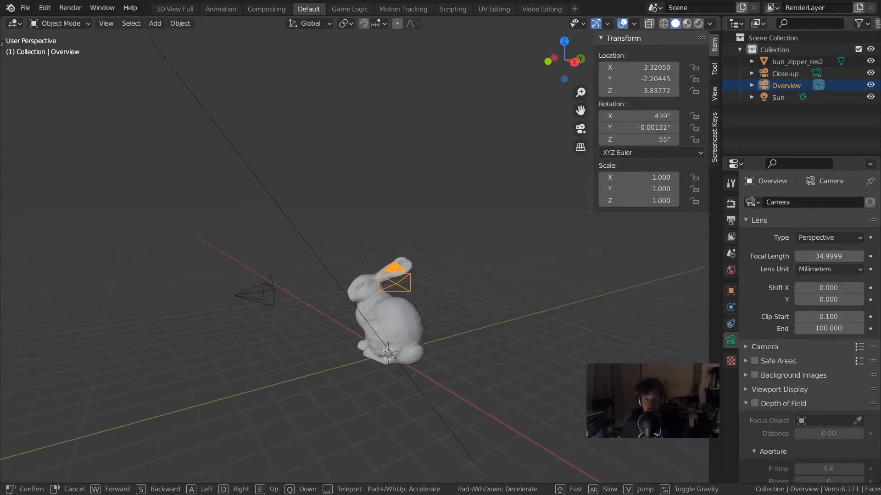
key("w")
key("w")
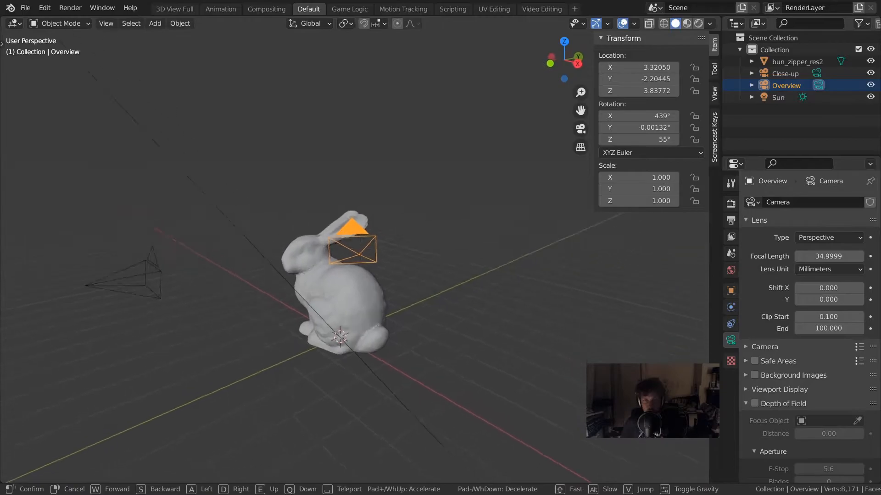
key("d")
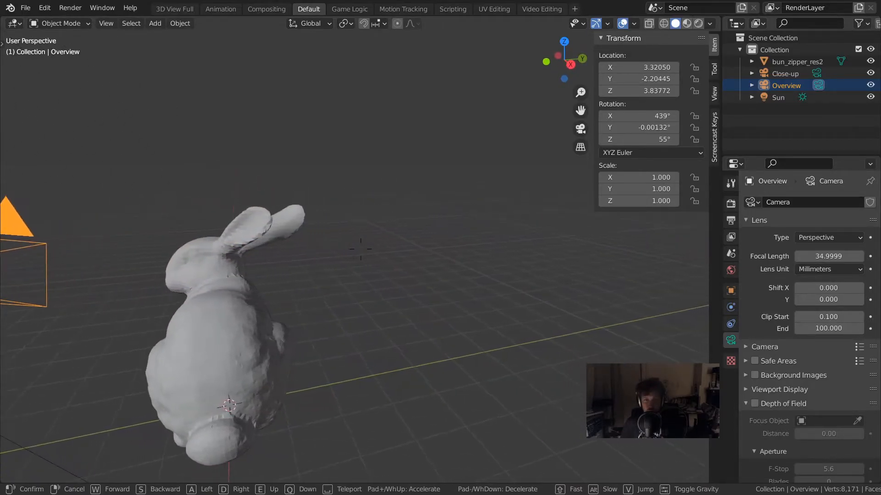
- Walk at fast speed around behind the bunny and keep a view with both cameras beyond it
key("shift")
key("shift+w")
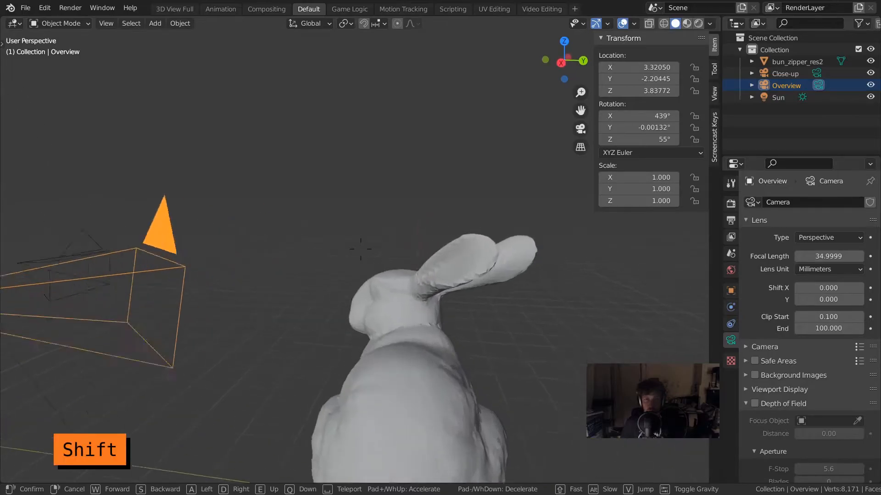
key("shift+s")
key("shift+d")
key("shift+a")
key("shift+d")
key("shift+d")
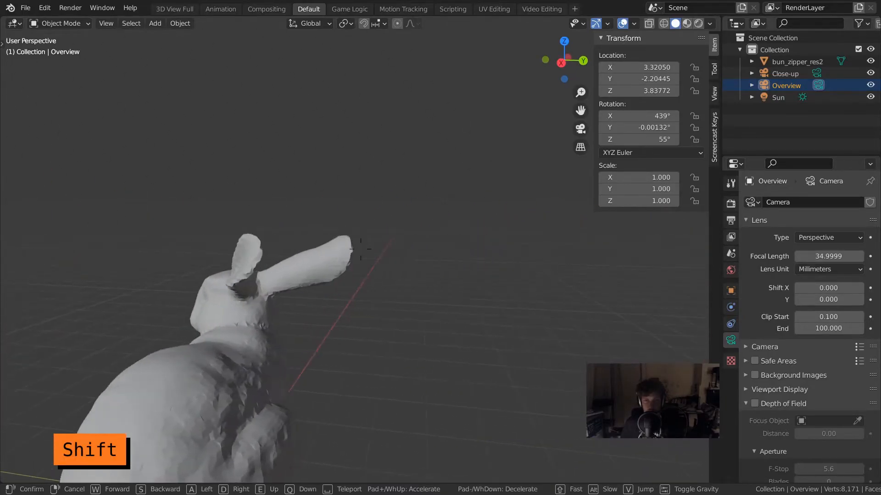
key("shift+s")
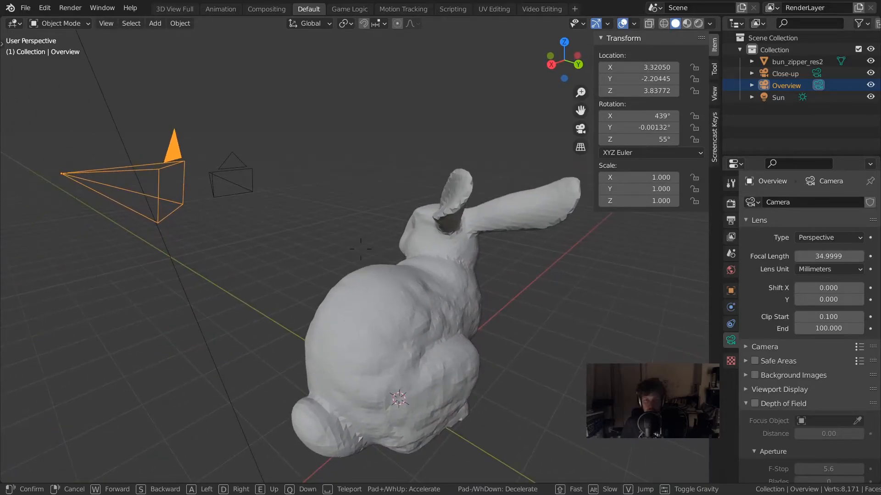
left_click(360, 249)
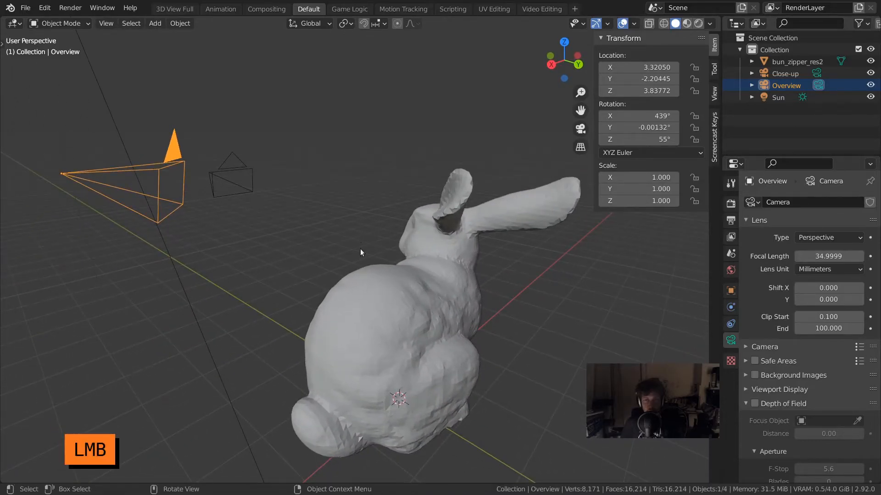
scroll(376, 266, "down", 3)
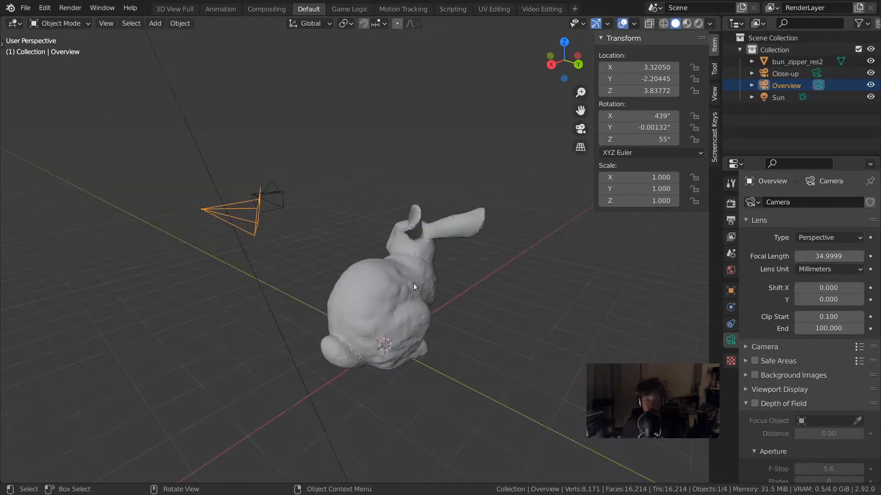
scroll(476, 285, "up", 5)
scroll(476, 285, "down", 3)
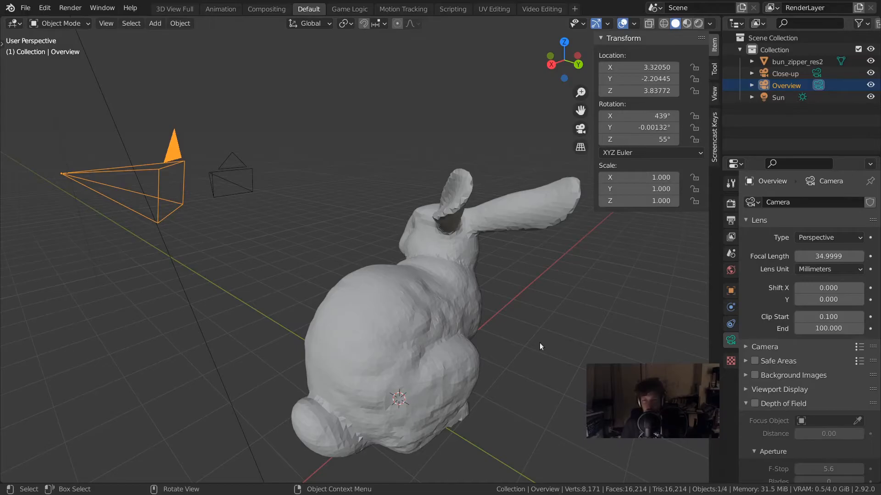
- View the scene from the top, then from the front in orthographic projection
key("grave")
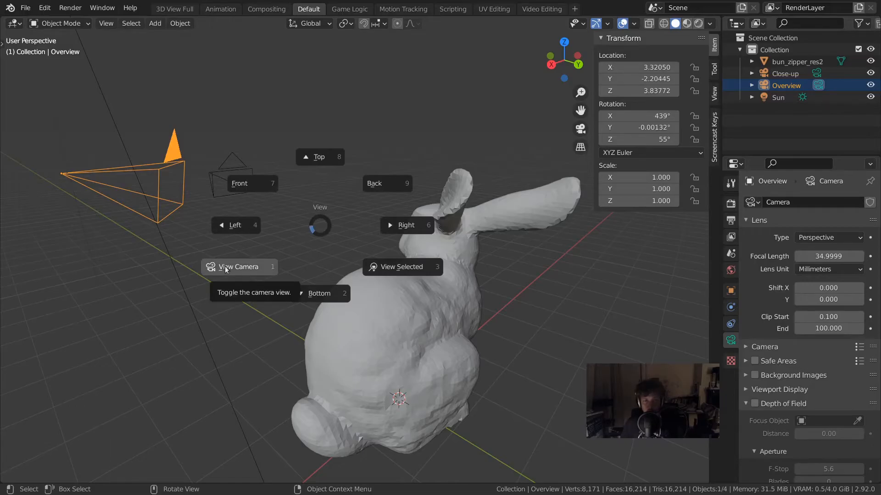
left_click(315, 155)
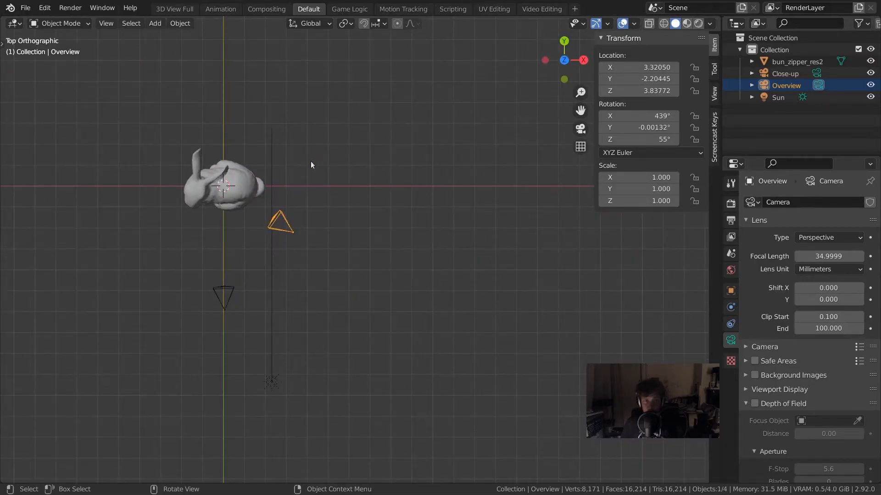
scroll(310, 161, "down", 4)
scroll(310, 161, "up", 4)
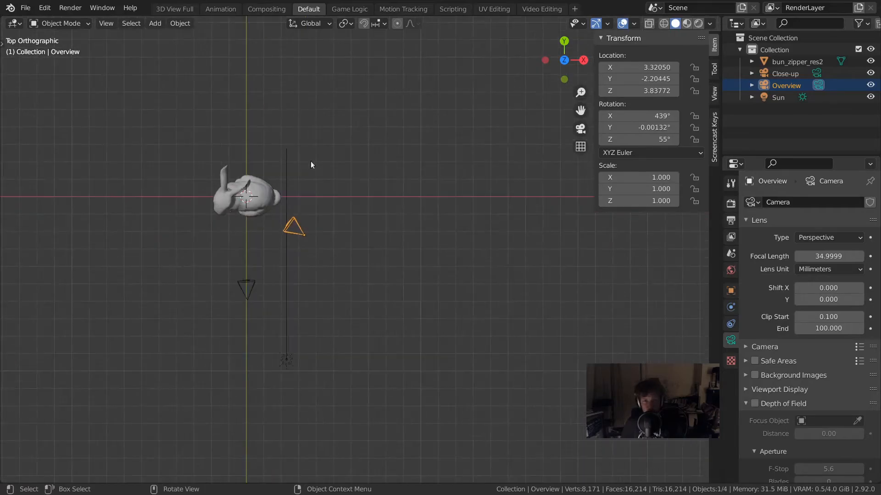
key("grave")
left_click(276, 176)
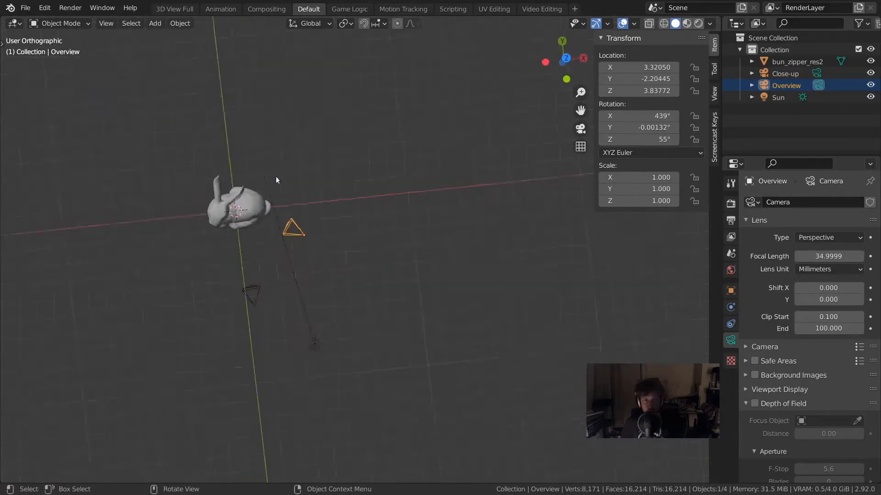
key("grave")
left_click(222, 141)
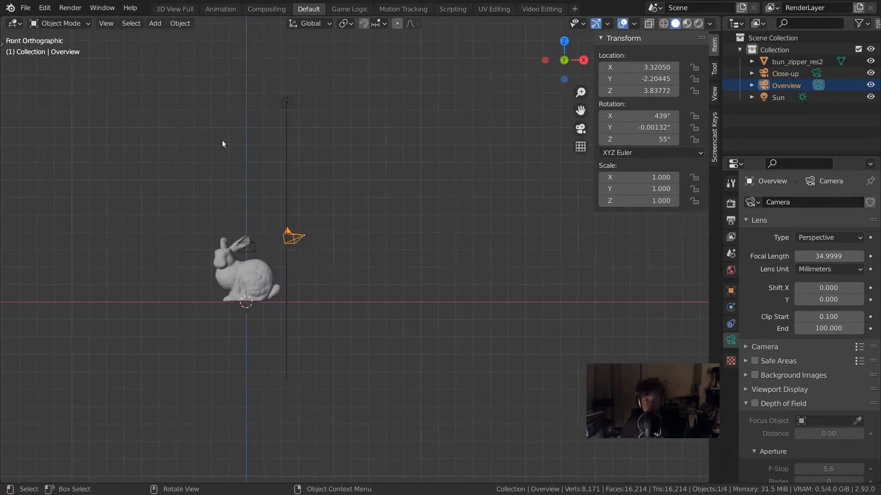
- Add the bunny to the selection with the Overview camera and frame both in the front view
left_click(251, 271, "shift")
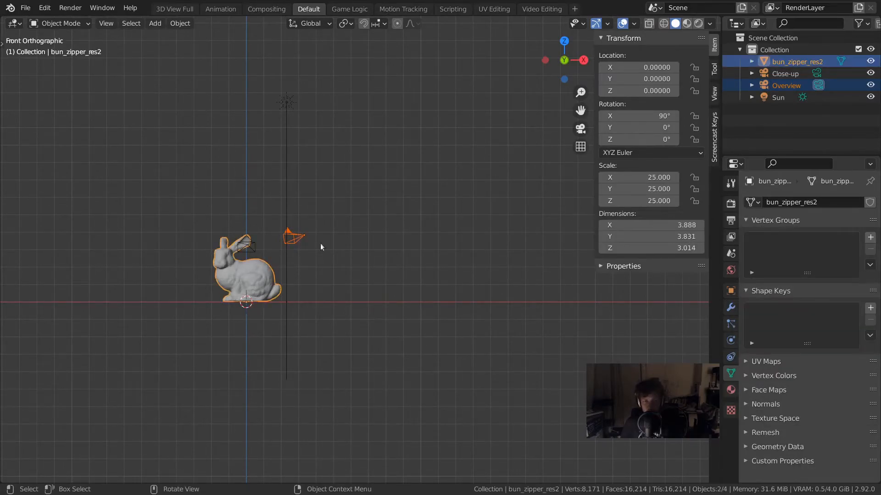
key("grave")
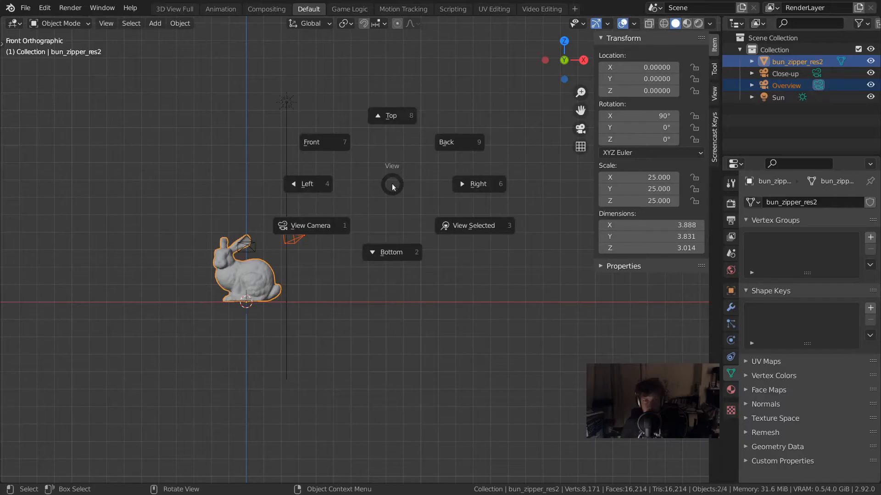
left_click(472, 228)
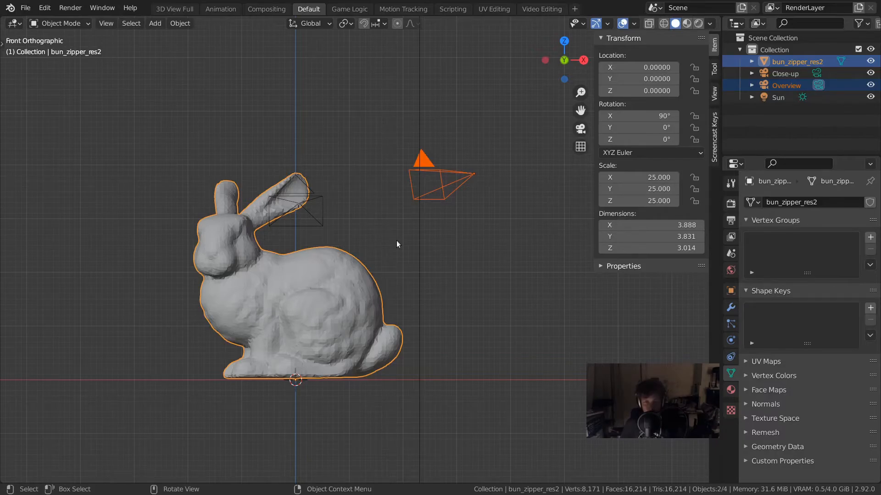
- Duplicate the bunny along the X axis and move the copy back along Y, to about X 2.26, Y 7.95
left_click(320, 289)
key("shift+d")
key("x")
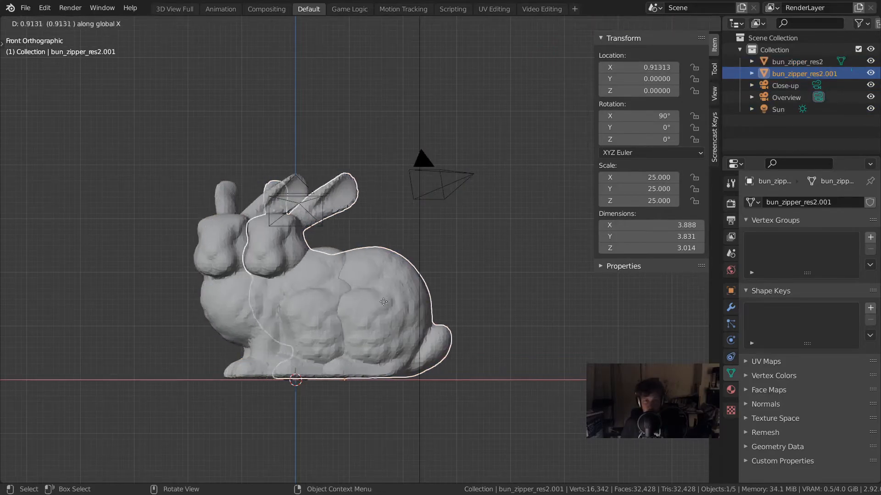
left_click(441, 302)
middle_click_drag(442, 302, 430, 344)
key("g")
key("y")
left_click(455, 150)
- View both bunnies from the front in orthographic projection
key("grave")
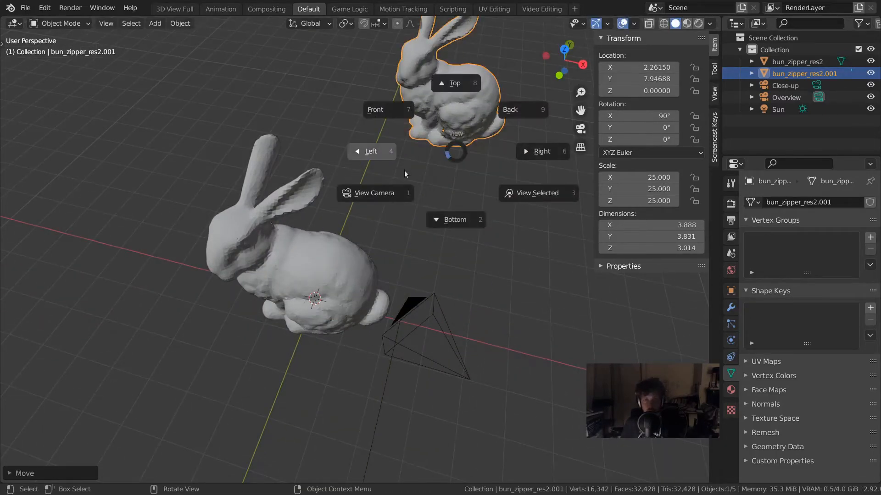
left_click(389, 112)
middle_click_drag(475, 137, 316, 425, "shift")
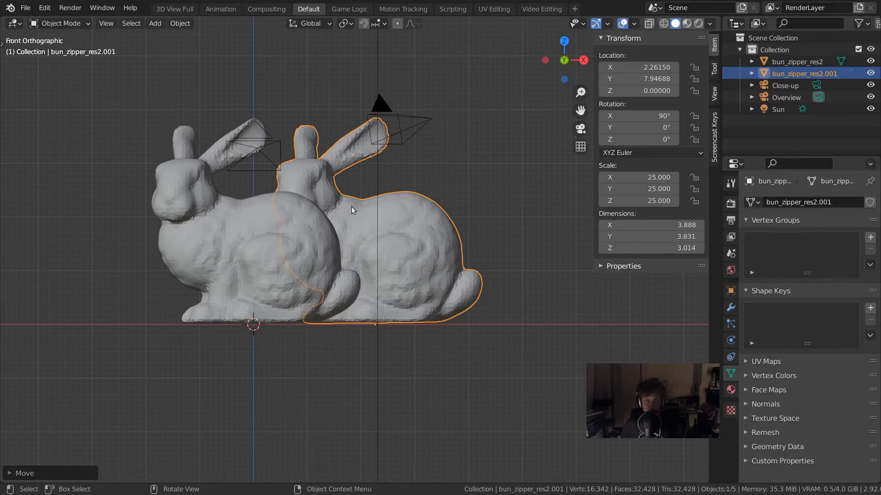
- Orbit around the two bunnies to compare their sizes in perspective, and return to the front orthographic view
middle_click_drag(388, 227, 424, 227)
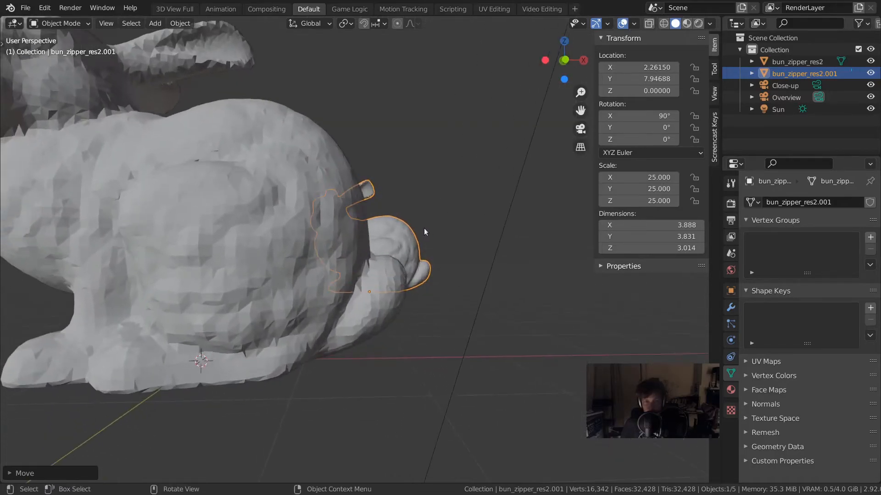
scroll(424, 227, "down", 2)
mouse_move(364, 211)
middle_mouse_down()
mouse_move(358, 230)
mouse_move(377, 219)
mouse_move(370, 216)
middle_mouse_up()
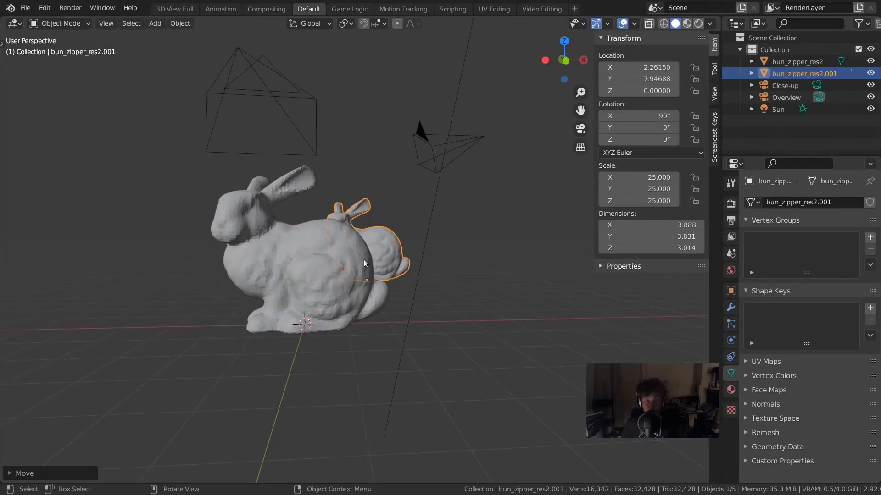
middle_click_drag(413, 259, 403, 260)
key("grave")
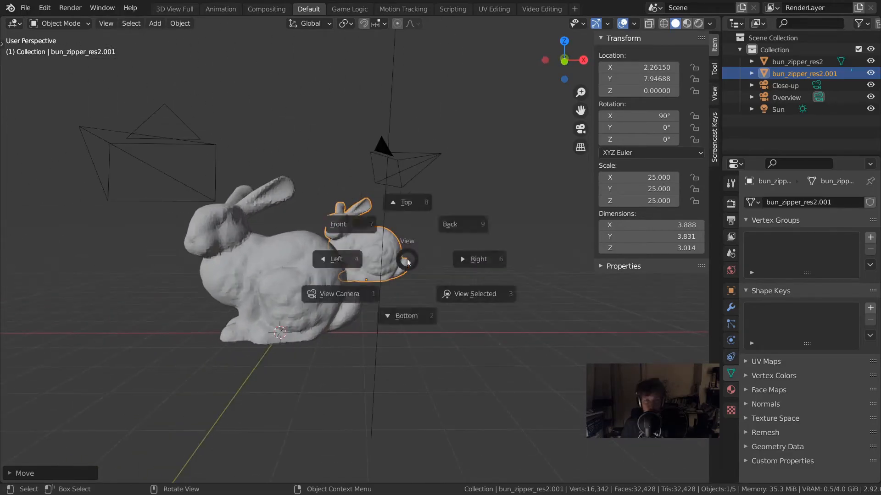
left_click(340, 218)
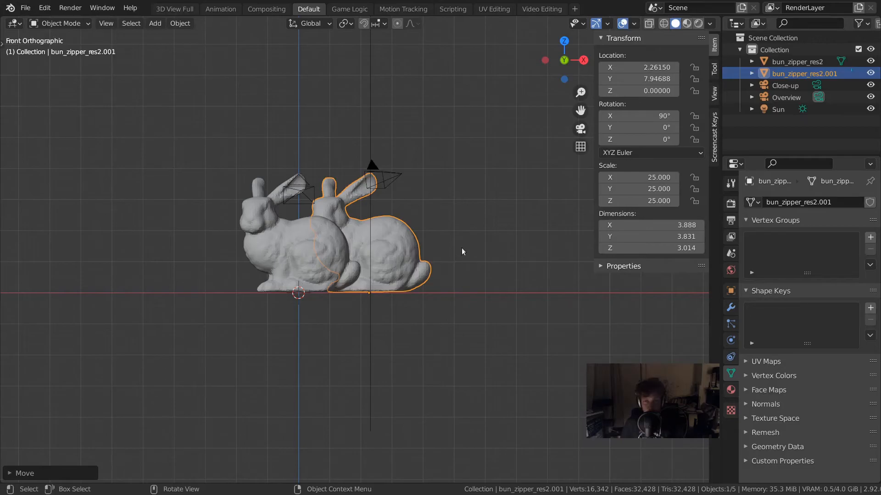
- Split the 3D viewport into quad view and hide the sidebar
key("ctrl")
key("ctrl+alt+q")
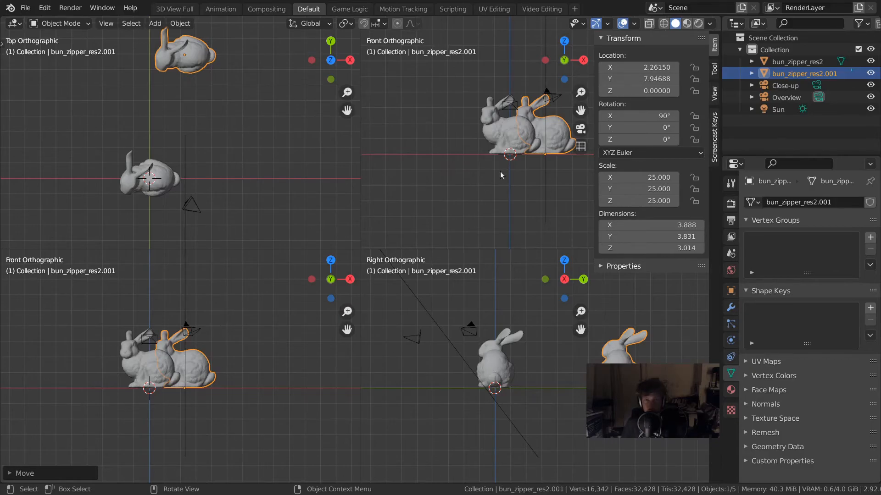
key("n")
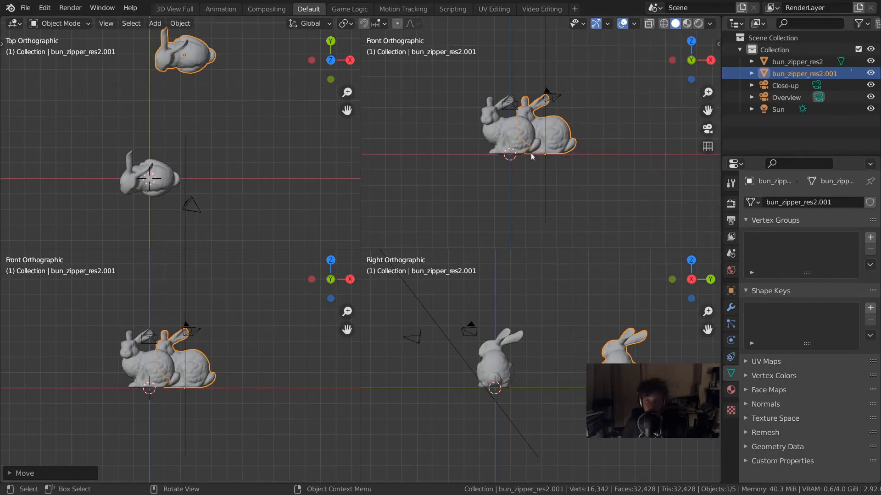
- Orbit the user view of the quad layout into perspective, and switch it to the top orthographic view
middle_click_drag(565, 128, 533, 155)
scroll(541, 166, "down", 3)
key("grave")
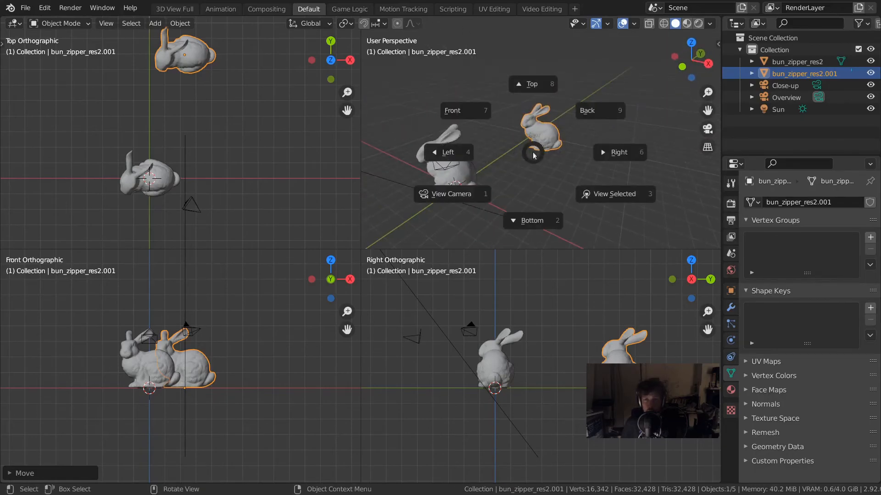
left_click(534, 84)
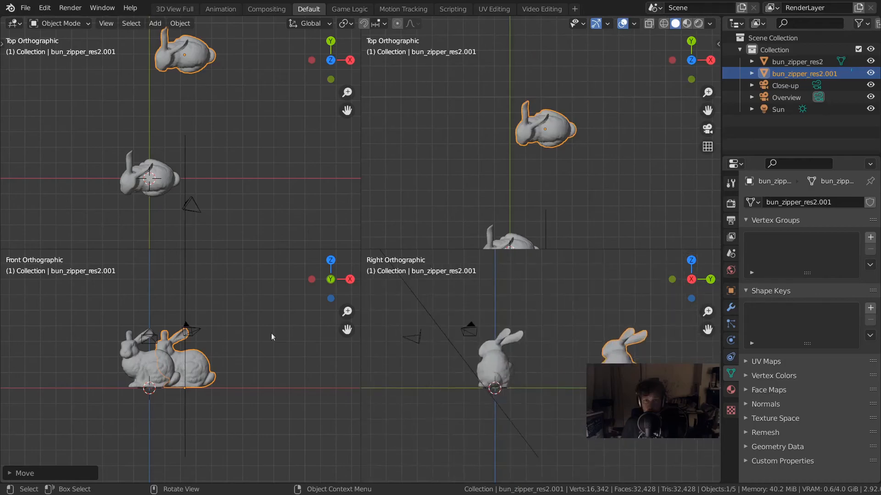
- Enlarge the bunnies in the front view without changing its angle, and orbit the user view back to perspective
scroll(208, 368, "up", 8)
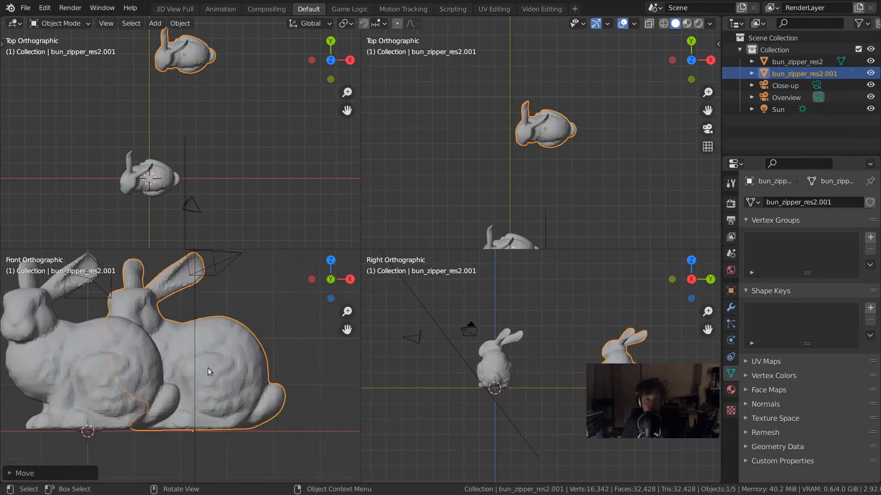
scroll(208, 367, "down", 4)
scroll(211, 368, "up", 3)
scroll(212, 370, "down", 5)
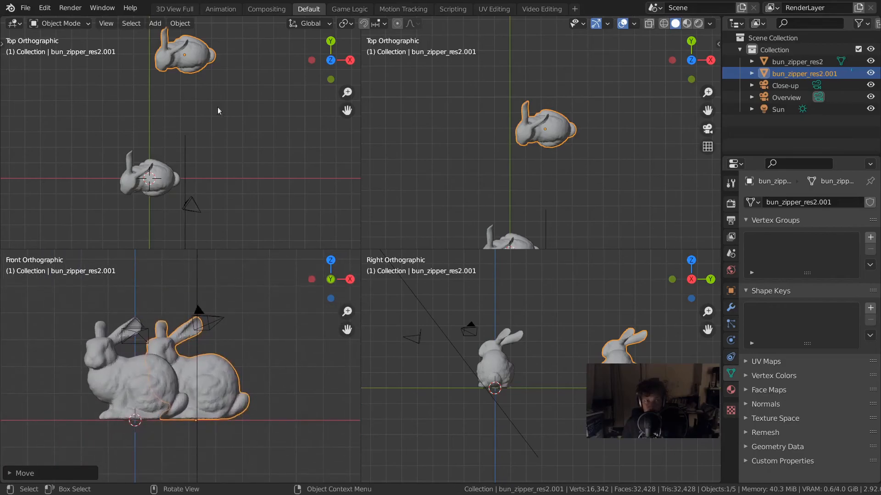
middle_click_drag(606, 170, 558, 114)
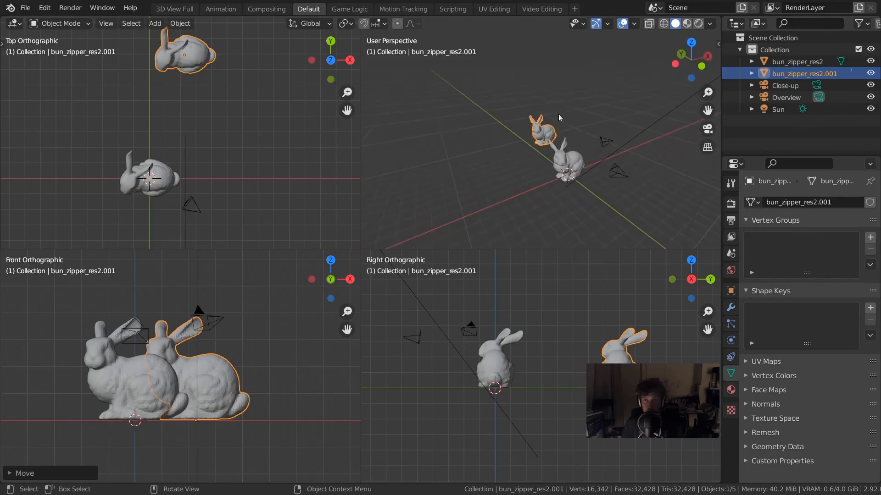
- Move the bunny copy in the top view so it sits beside the original along the X axis
left_click(197, 68)
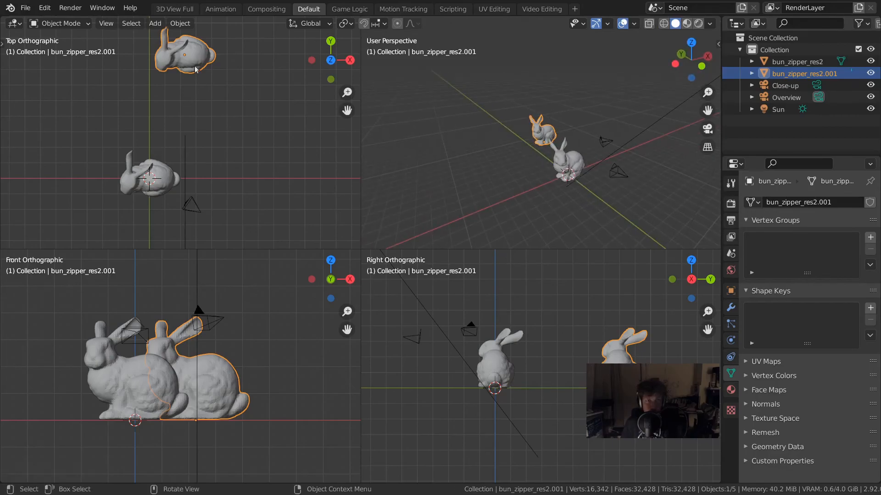
key("g")
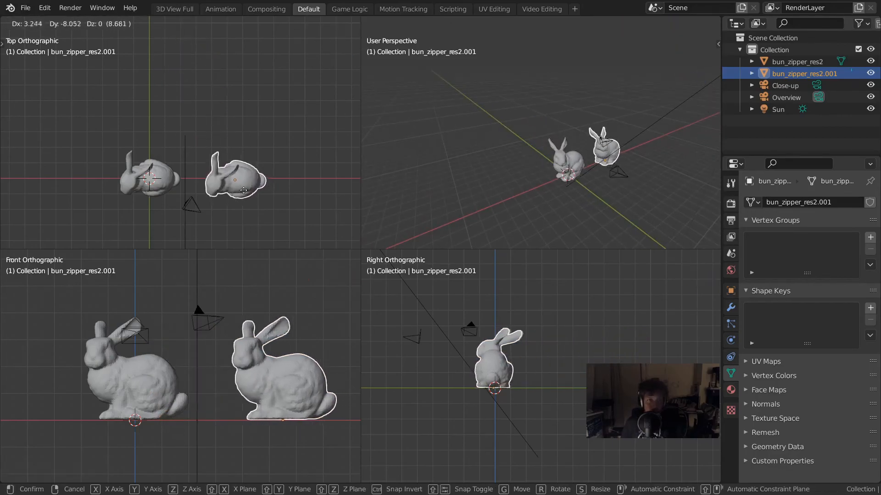
left_click(238, 187)
- Look through the Overview camera in the user view and move it in the top view past the bunny copy, bringing both bunnies into frame
left_click(196, 203)
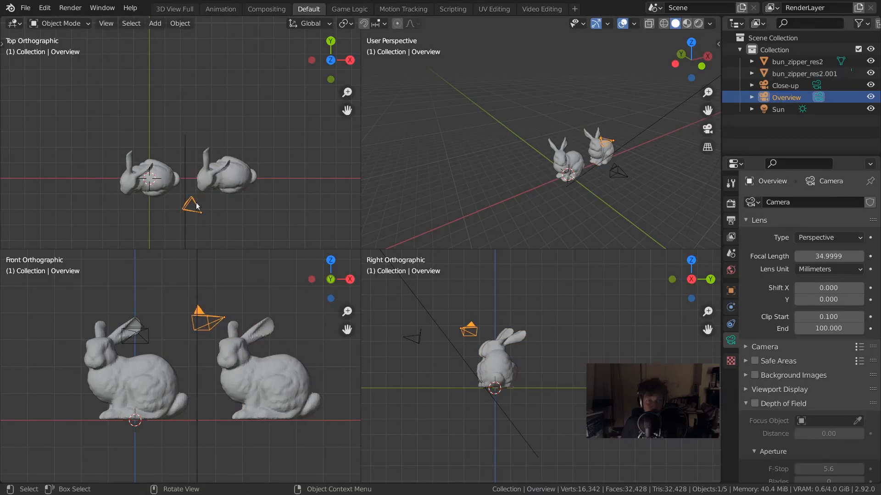
key("grave")
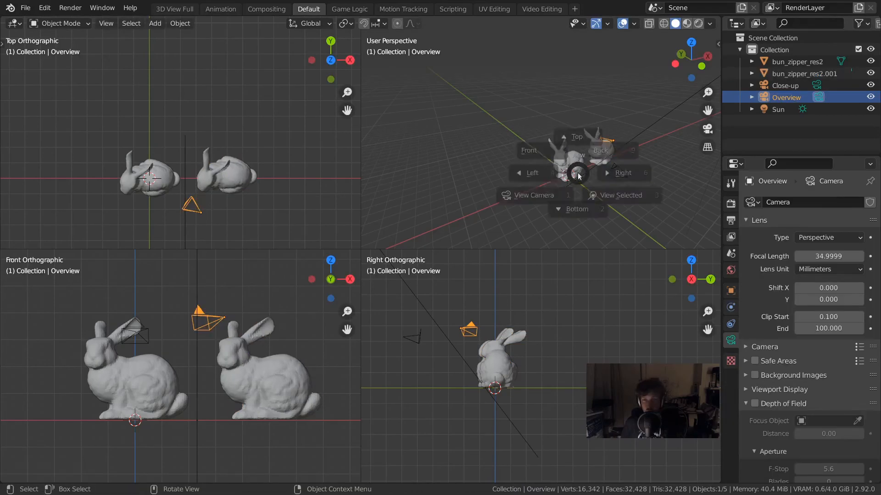
left_click(492, 219)
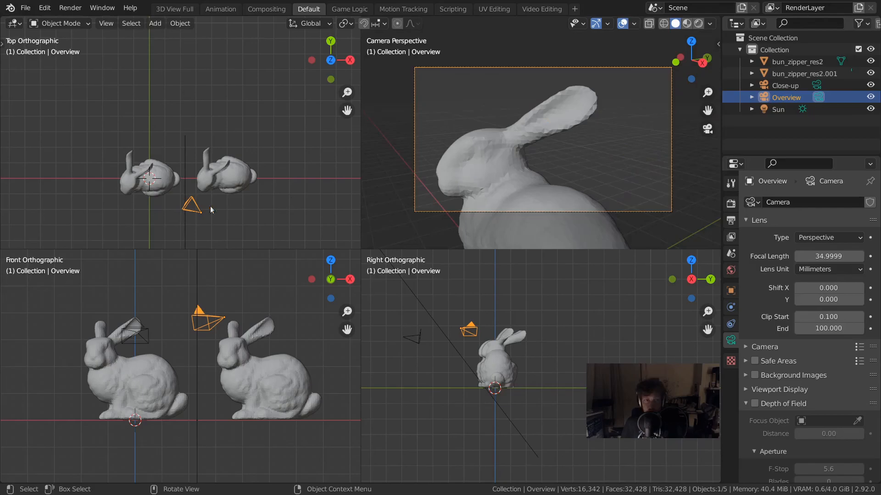
key("g")
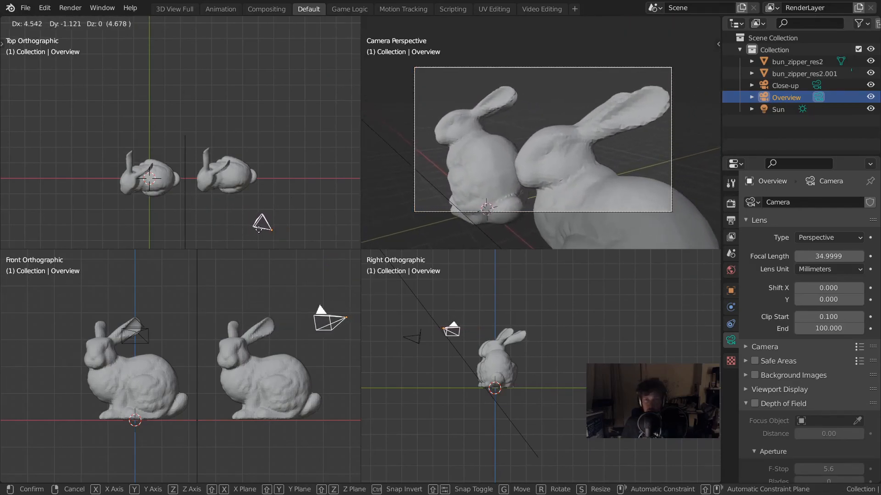
left_click(263, 232)
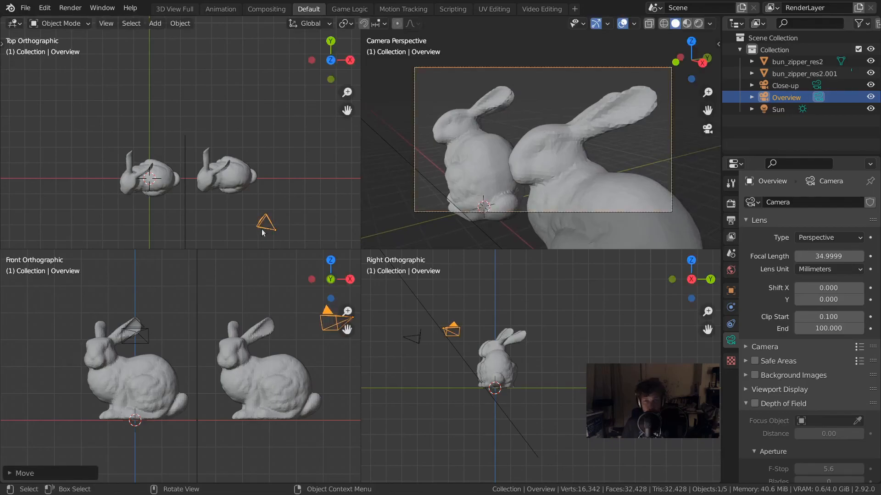